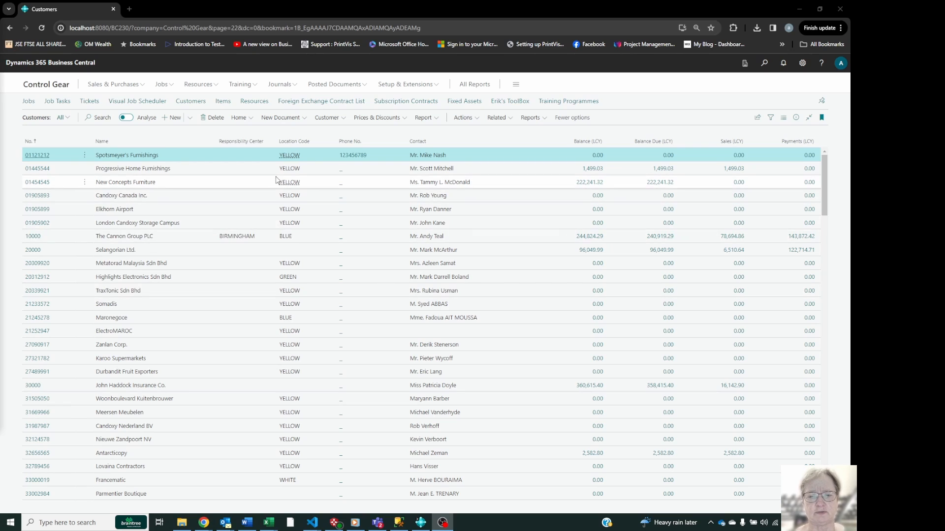
click(757, 117)
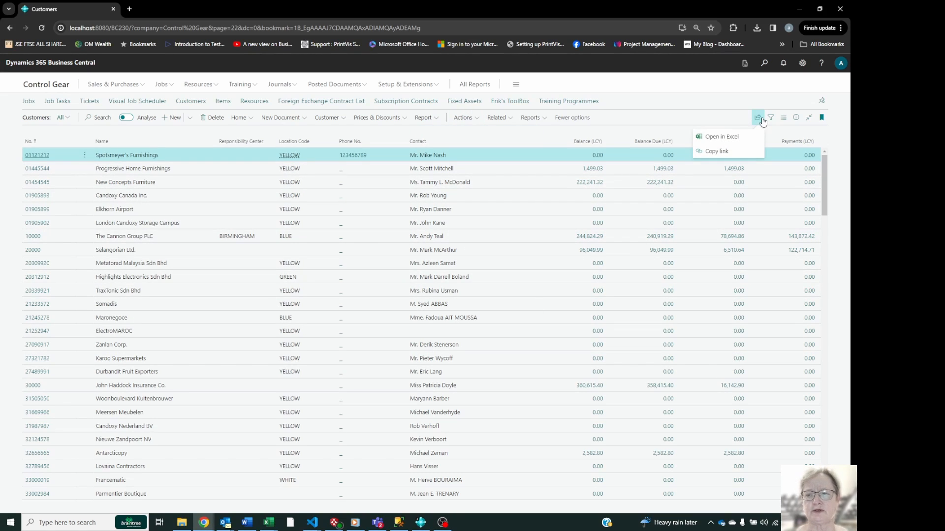
click(742, 143)
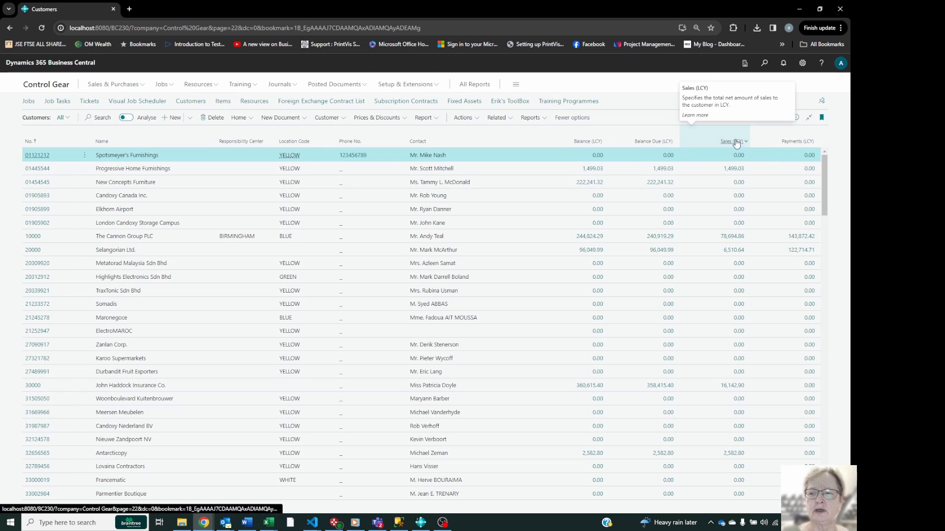
Step: Open the Customer/Item Sales report request from the Customers list
click(498, 118)
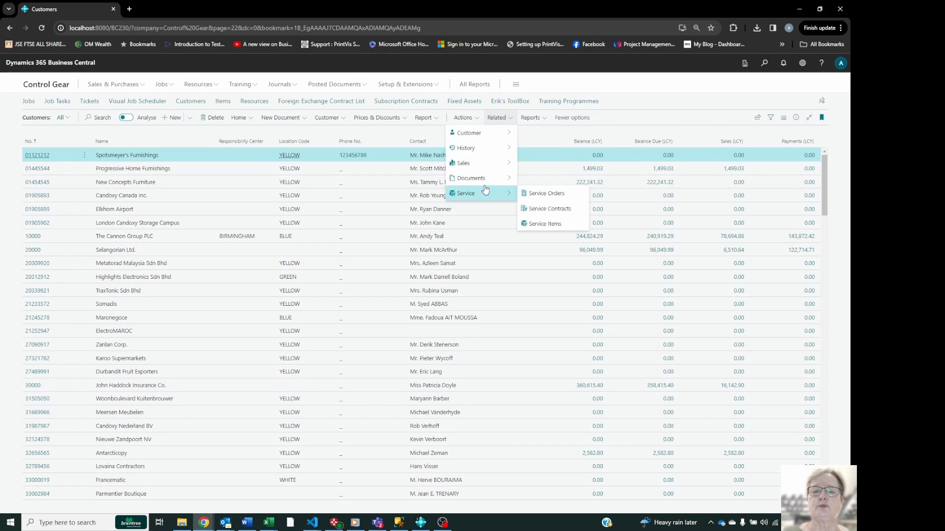
mouse_move(482, 182)
click(530, 118)
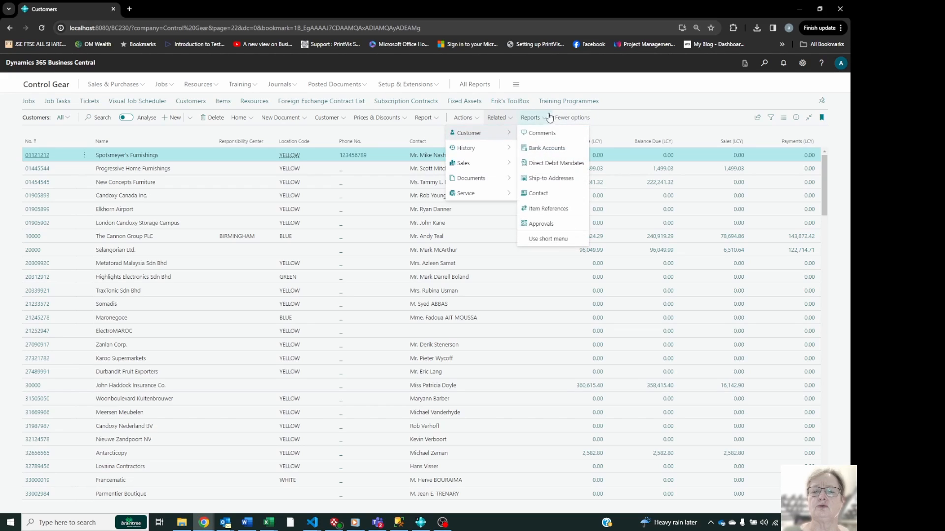
mouse_move(507, 163)
click(585, 210)
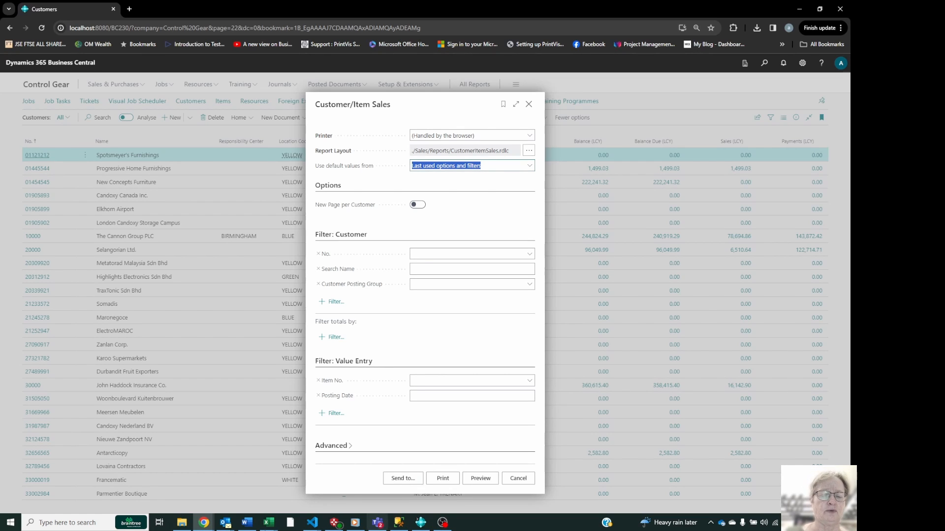
Step: Switch to Excel and view the earlier export Customer_Item Sales (8).xlsx
mouse_move(270, 522)
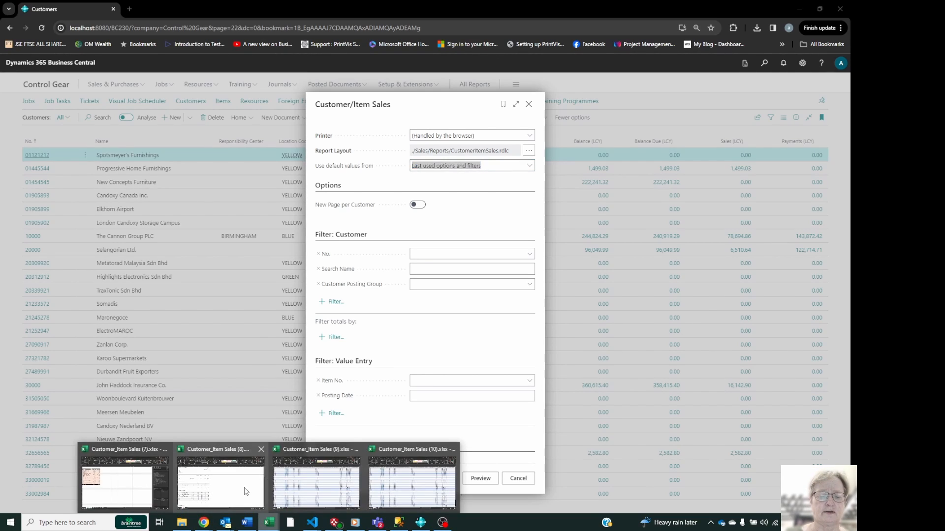
click(245, 490)
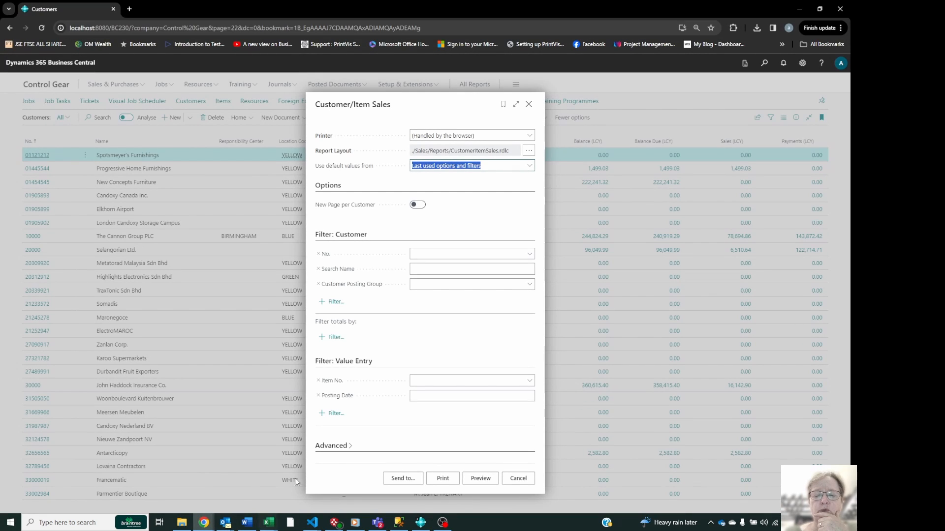
Step: Export the Customer/Item Sales report as a Microsoft Excel Document (data only) and open the downloaded workbook in Excel
click(405, 481)
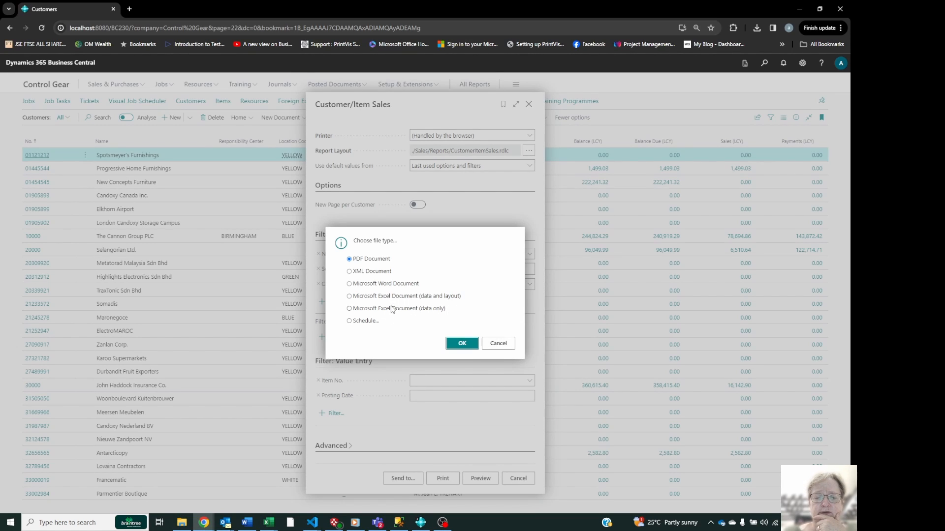
click(461, 343)
click(757, 27)
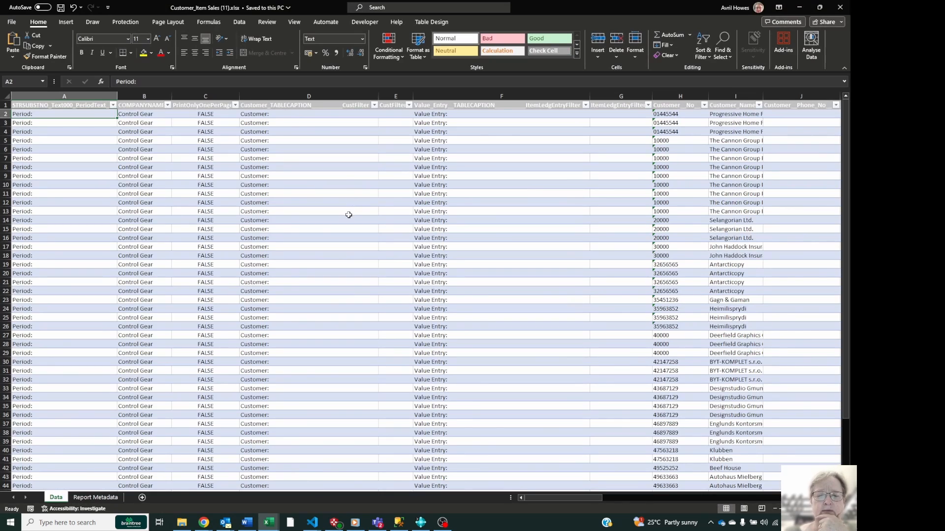
Step: Delete columns A to F, from the period text through the value entry caption, on the exported Data sheet
click(349, 216)
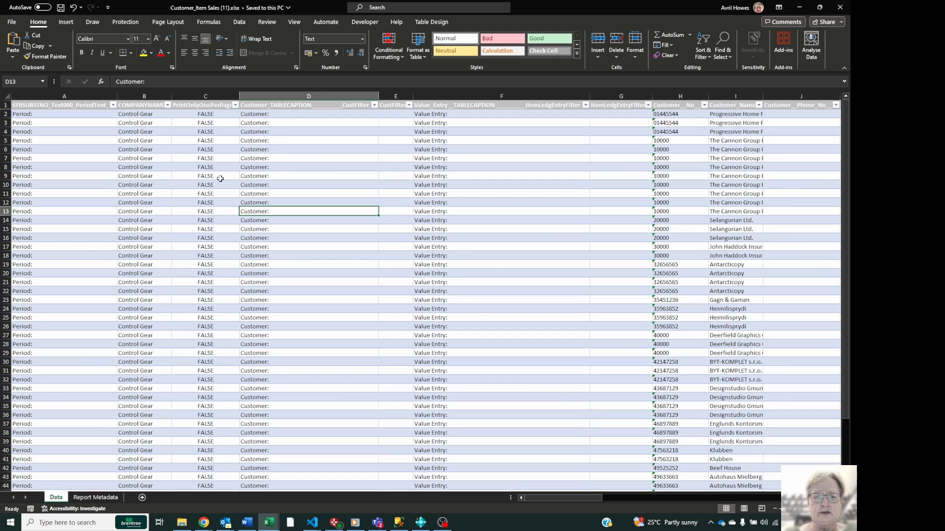
click(98, 180)
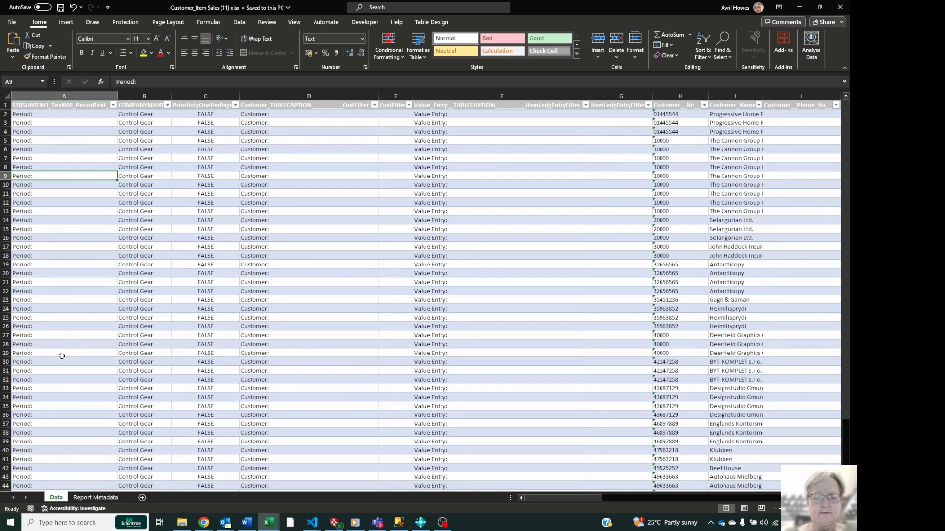
click(520, 324)
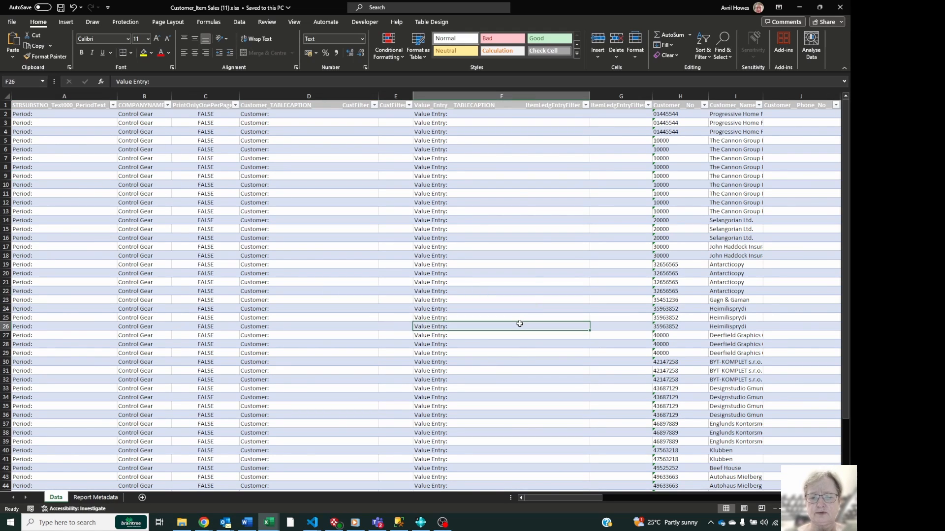
click(489, 148)
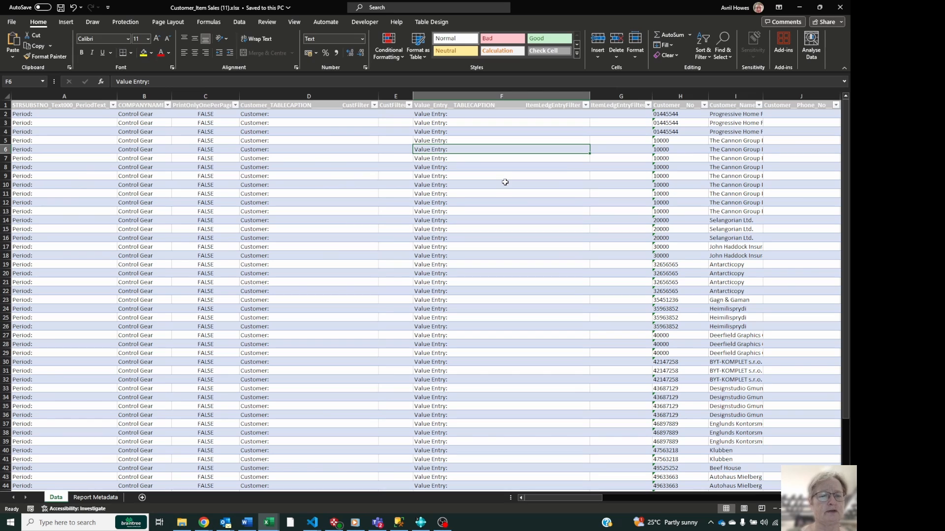
click(155, 167)
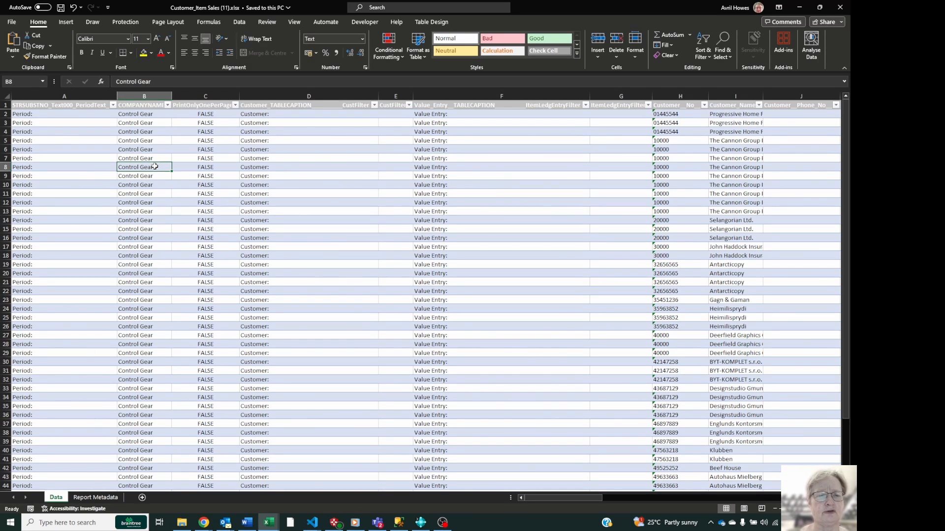
drag(54, 96, 532, 99)
right_click(532, 99)
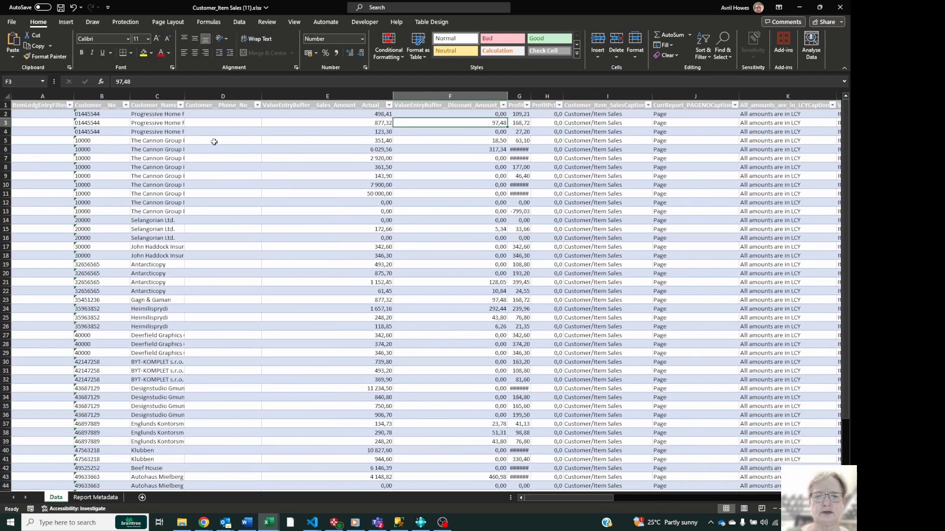
Step: Examine the remaining columns along row 7, from the customer number across the caption columns to the invoiced quantity
click(80, 158)
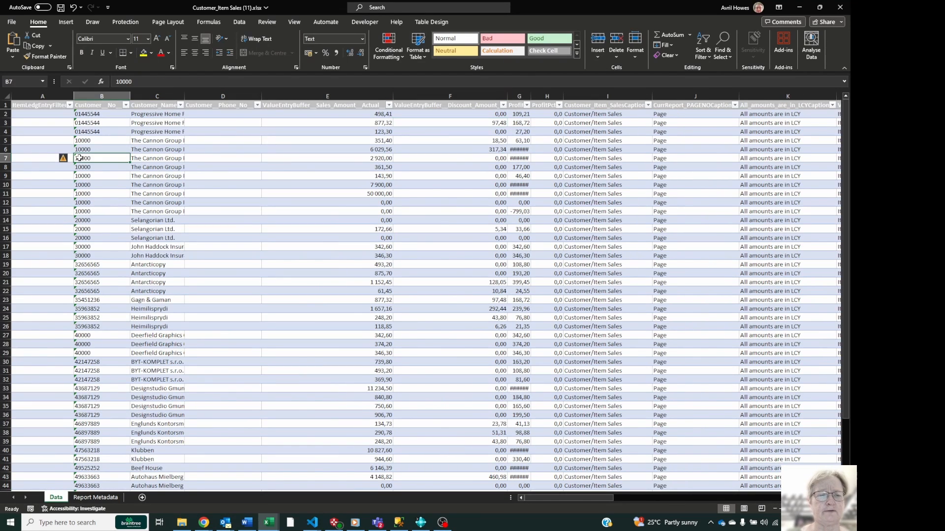
key(Right)
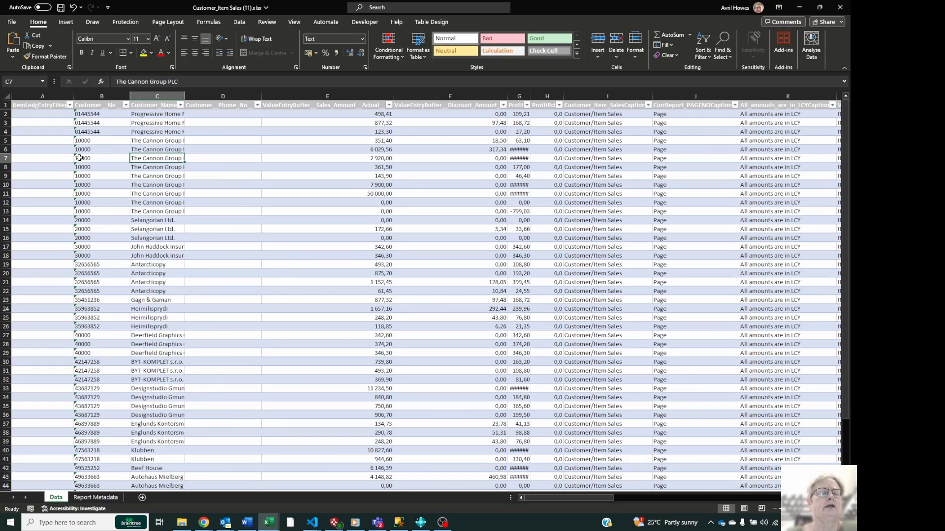
key(Right)
key(Right)
key(Right)
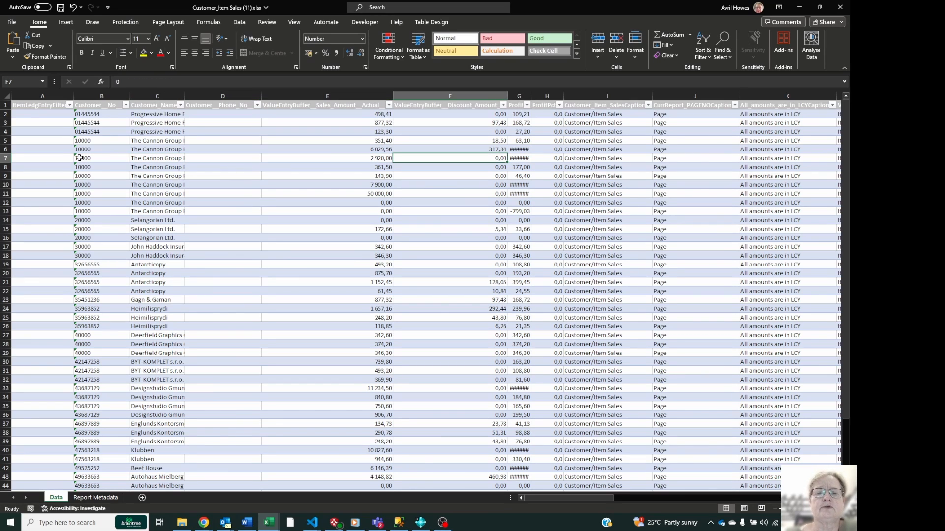
key(Left)
key(Right)
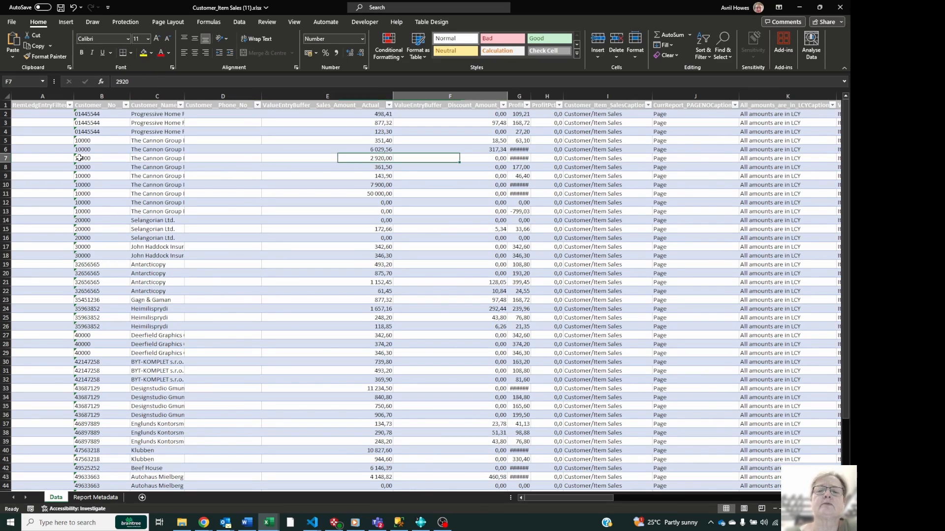
key(Right)
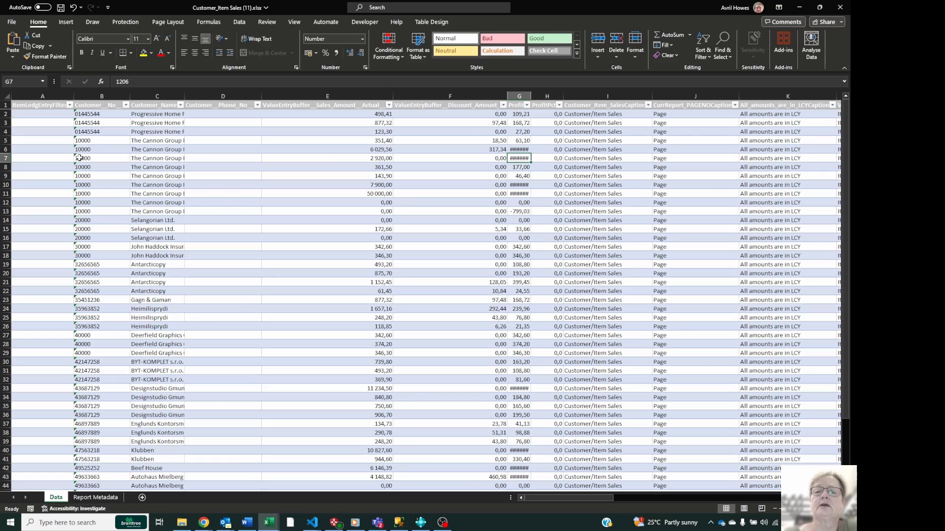
key(Right)
key(Right)
key(Right)
key(Right)
key(Right)
key(Right)
key(Right)
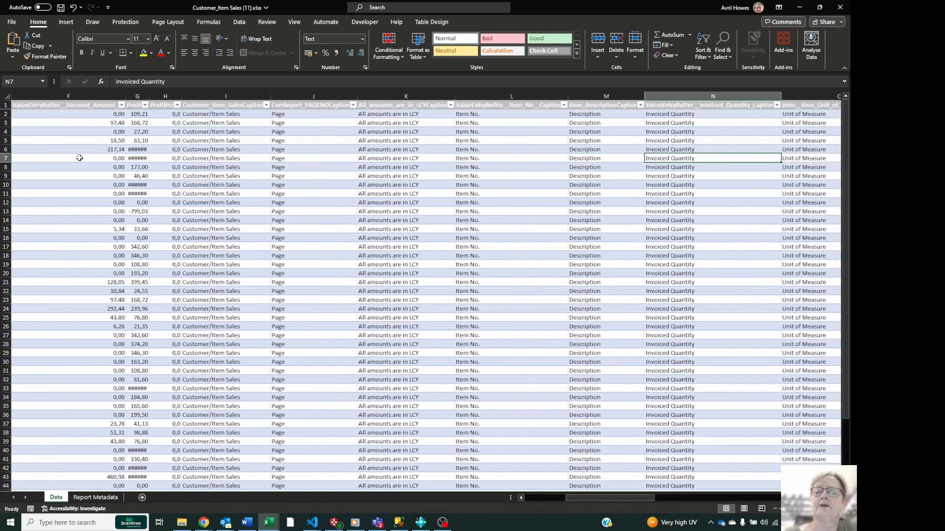
key(Right)
key(Right)
key(Right)
key(Right)
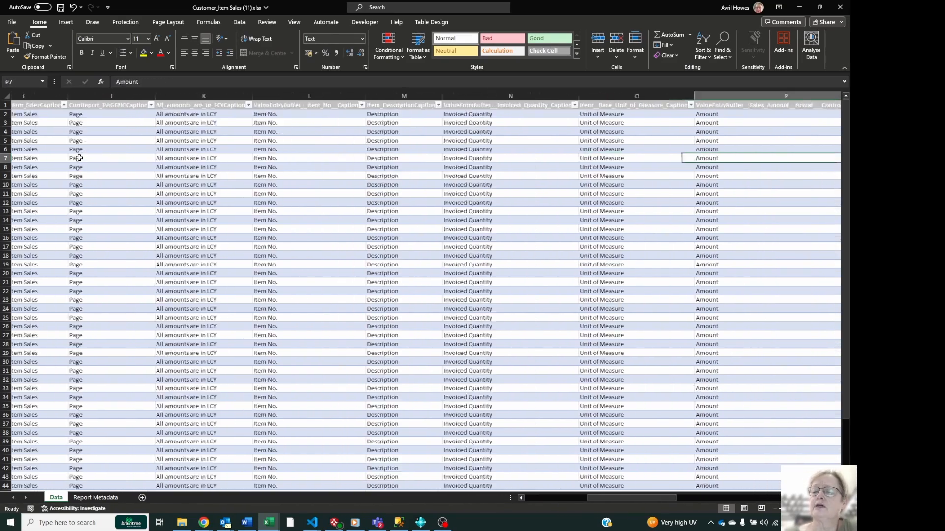
key(Right)
key(Right)
key(Right)
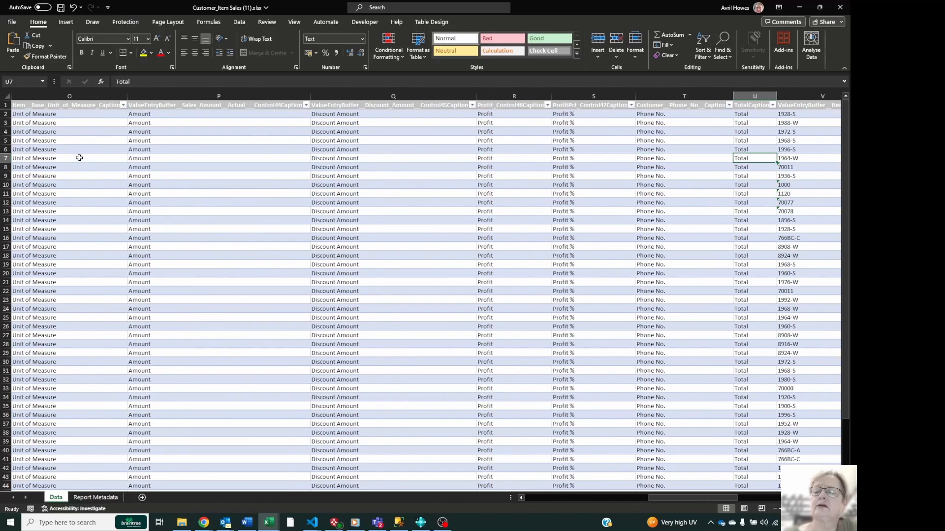
key(Right)
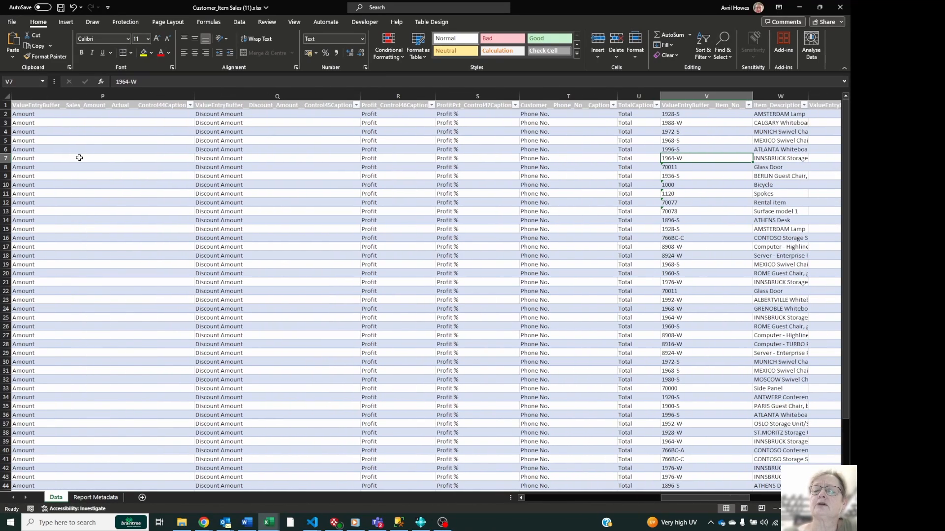
key(Right)
key(Right)
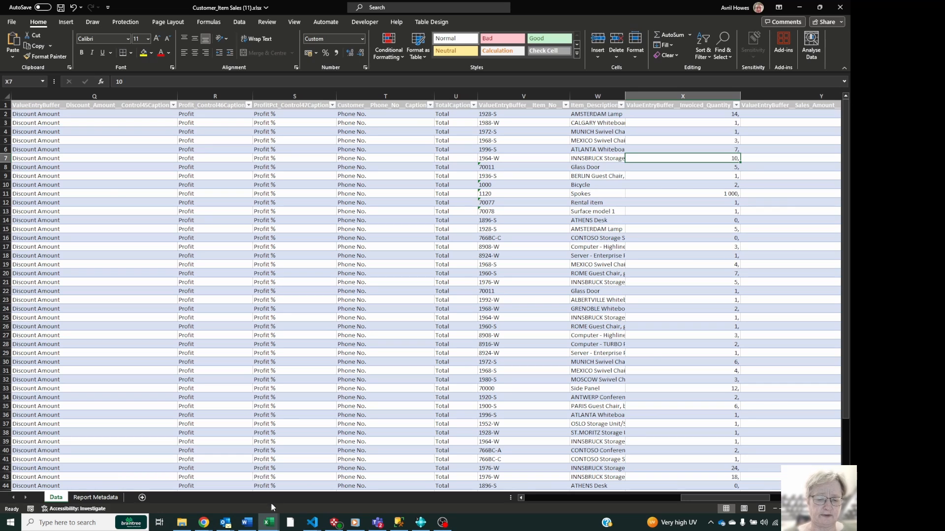
Step: Switch to the Customer_Item Sales (7).xlsx workbook and review its Sales by Customer and Sales by item pivot tables
click(270, 526)
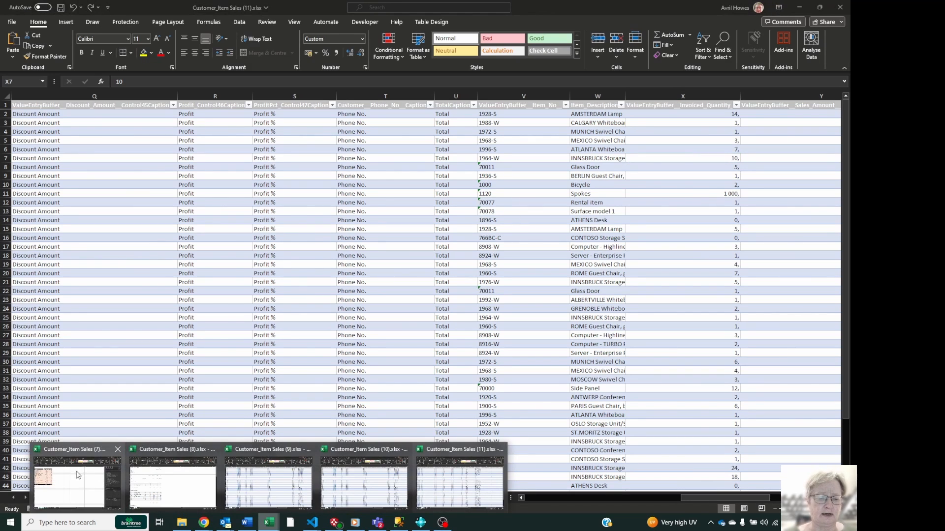
click(69, 485)
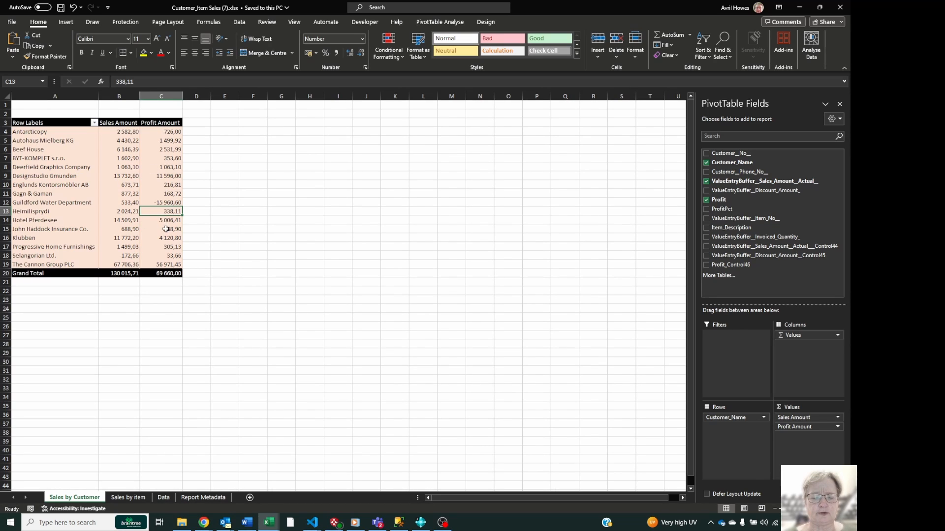
click(126, 498)
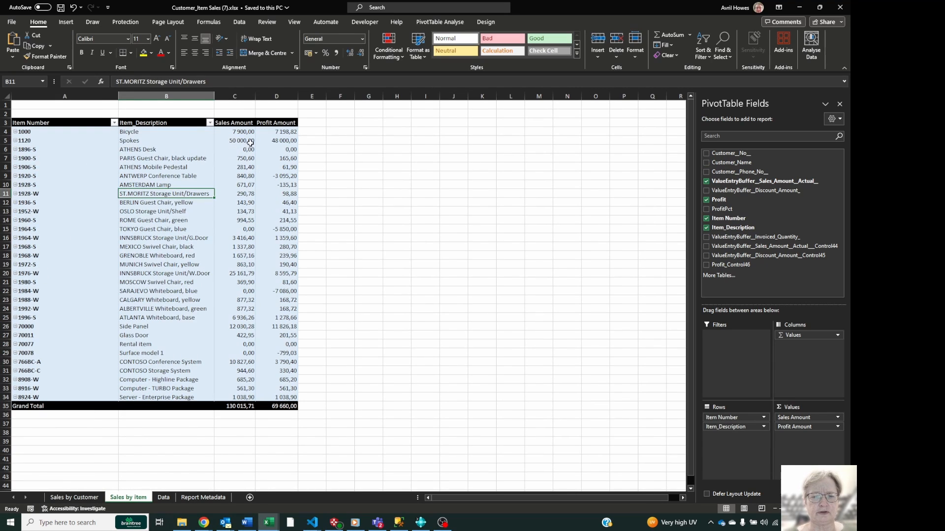
mouse_move(290, 146)
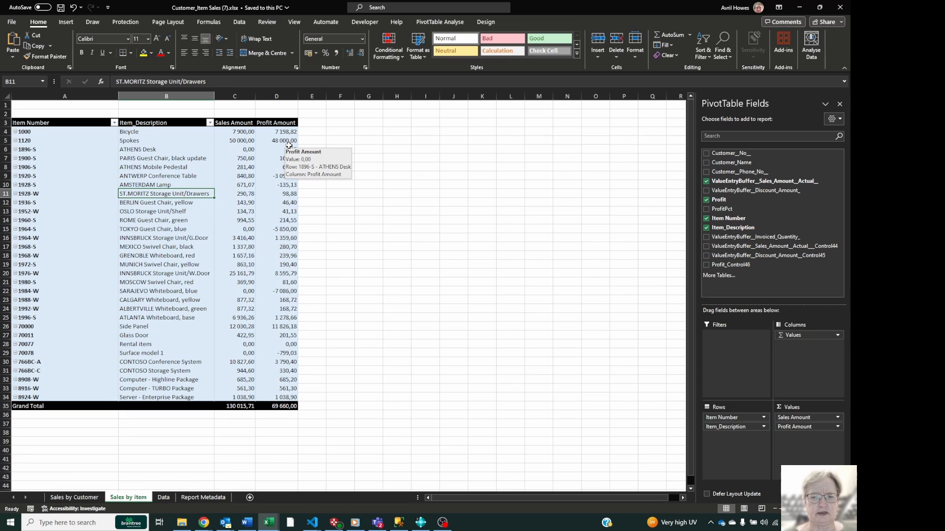
Step: Color the header row text red in the table on the Data sheet
click(163, 498)
click(84, 211)
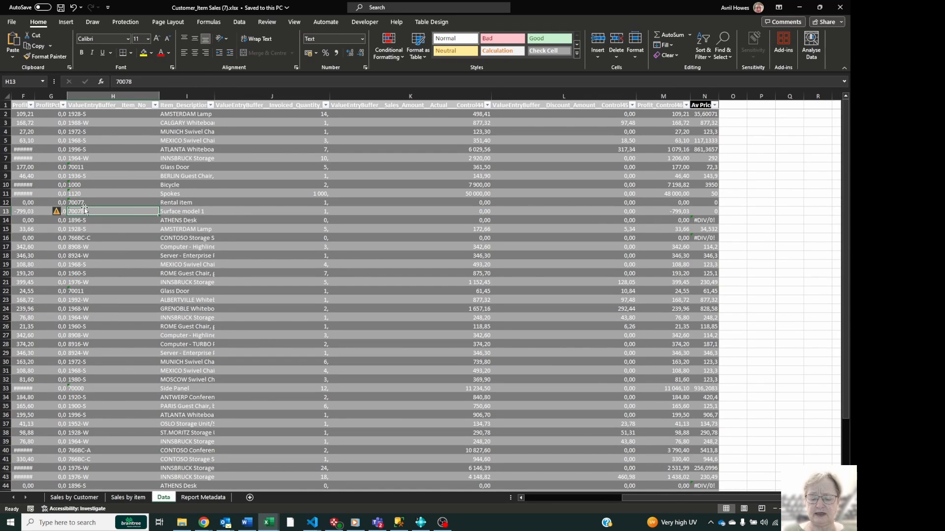
key(ctrl+Home)
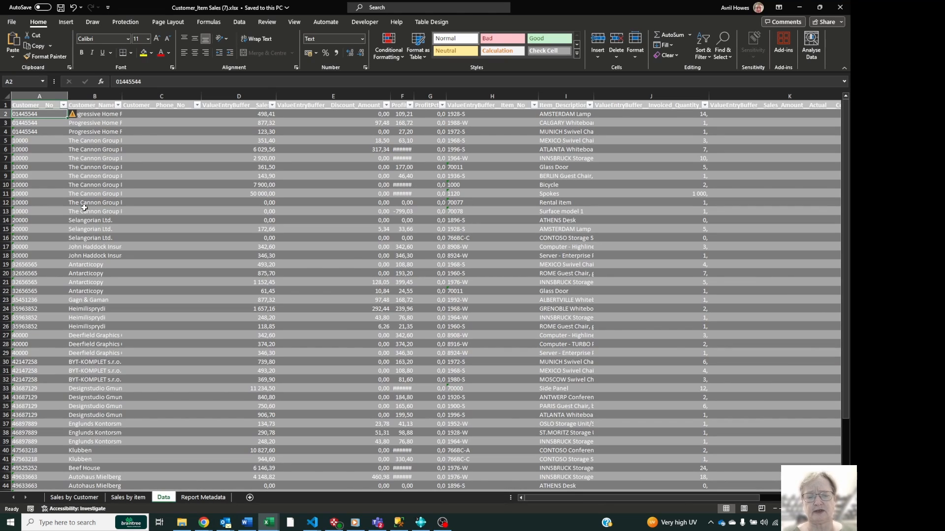
click(5, 105)
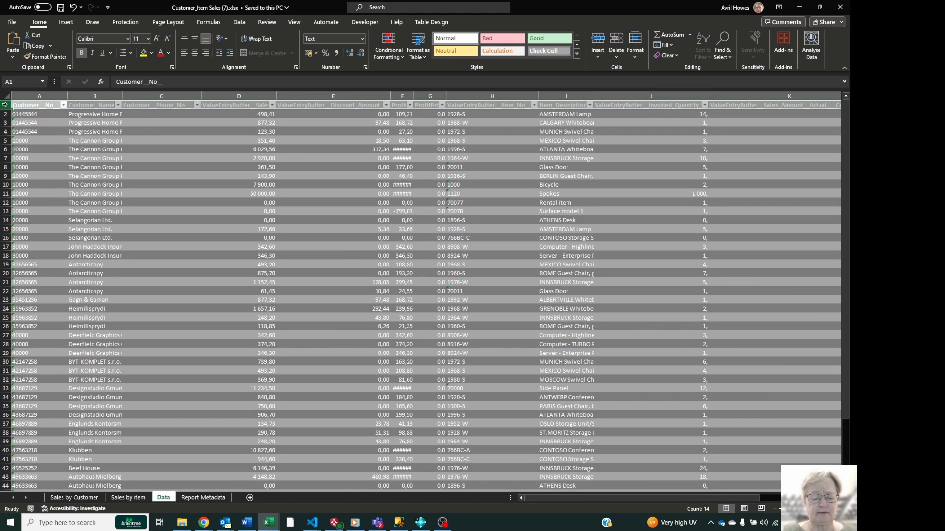
click(161, 53)
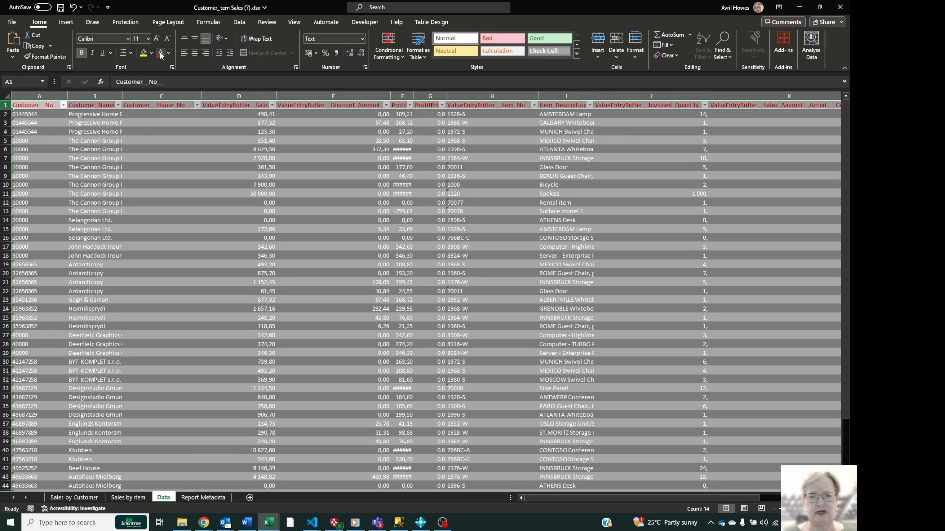
Step: Apply the green style from the Dark table styles to the table on the Data sheet
click(426, 59)
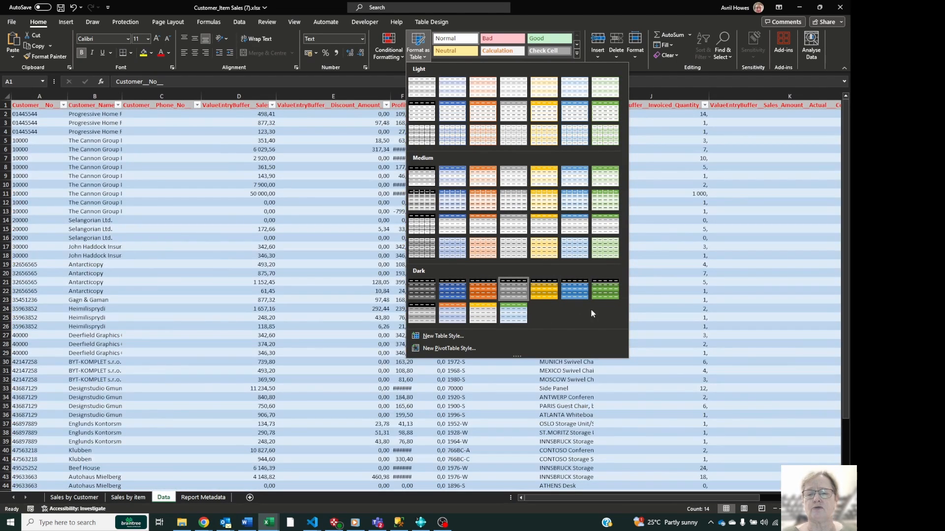
click(605, 290)
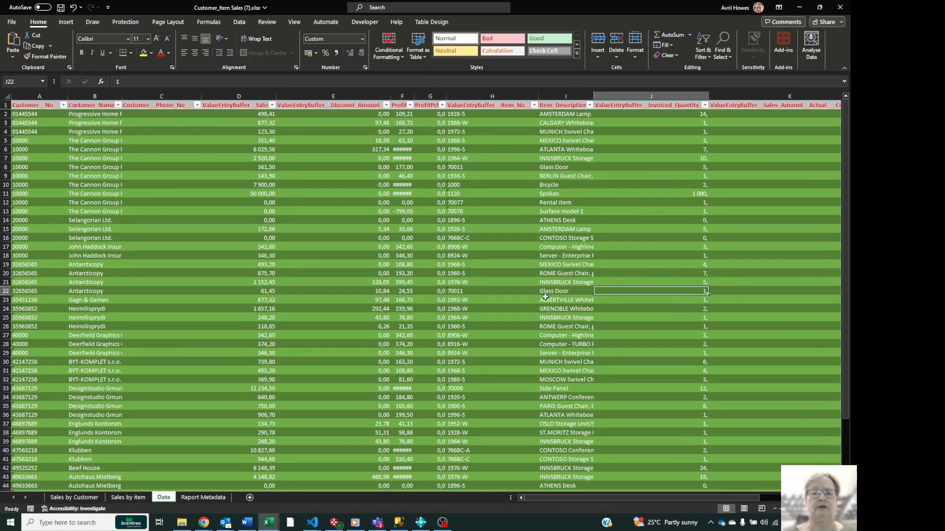
Step: Examine row 8 of the Data sheet from the sales column across to the Av Price column and its formula
click(255, 170)
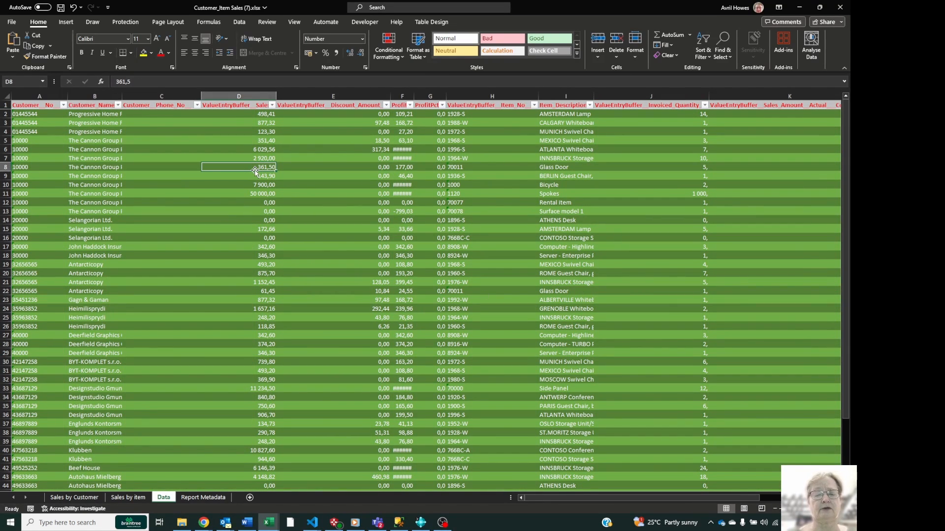
key(Right)
key(Right)
key(Right)
key(Right)
key(Right)
key(Right)
key(Right)
key(Right)
key(Right)
key(Right)
key(Right)
key(Right)
key(Right)
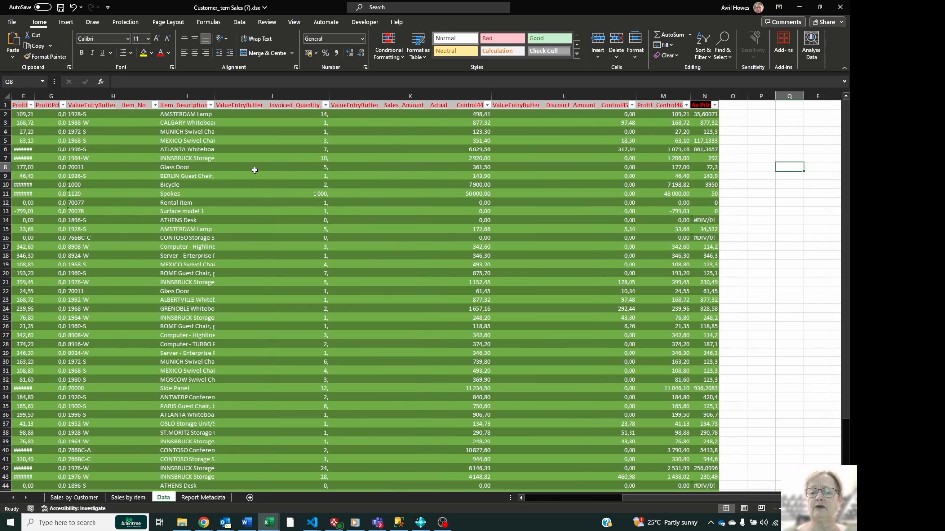
key(Left)
key(Left)
key(Left)
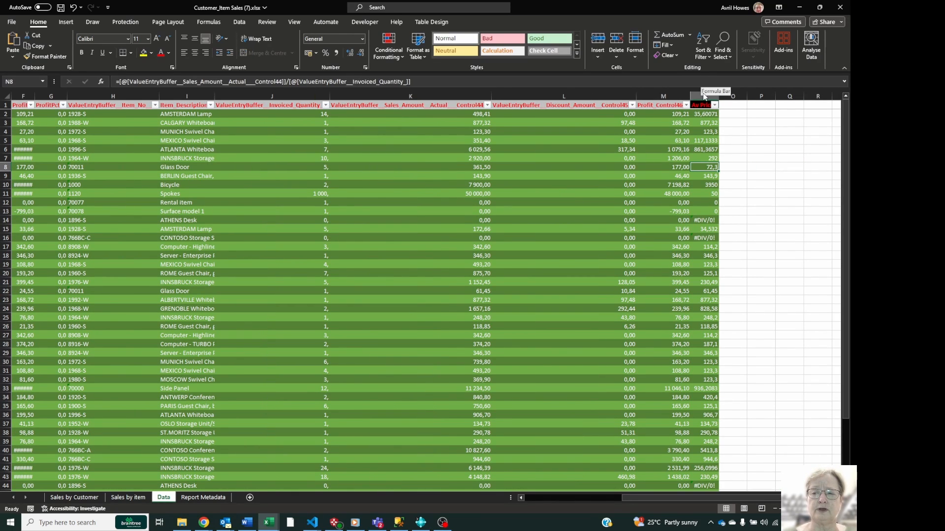
click(704, 96)
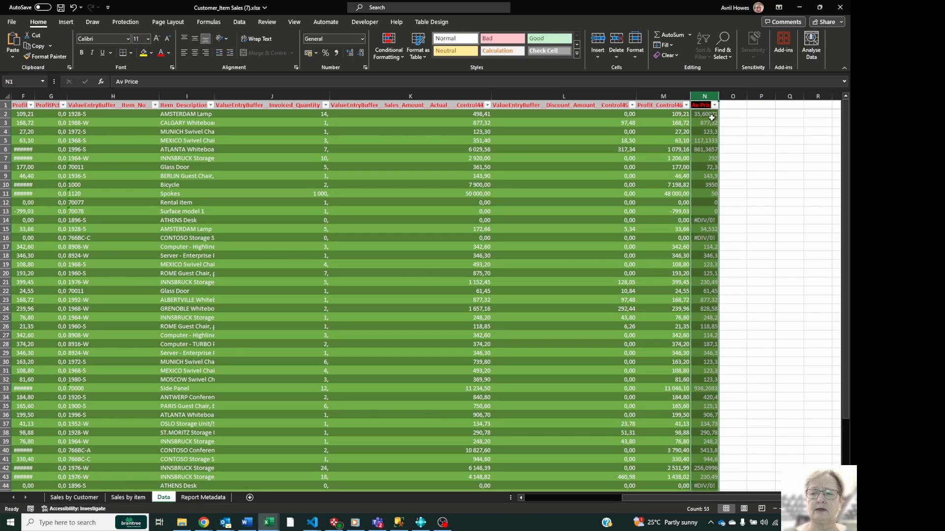
click(708, 116)
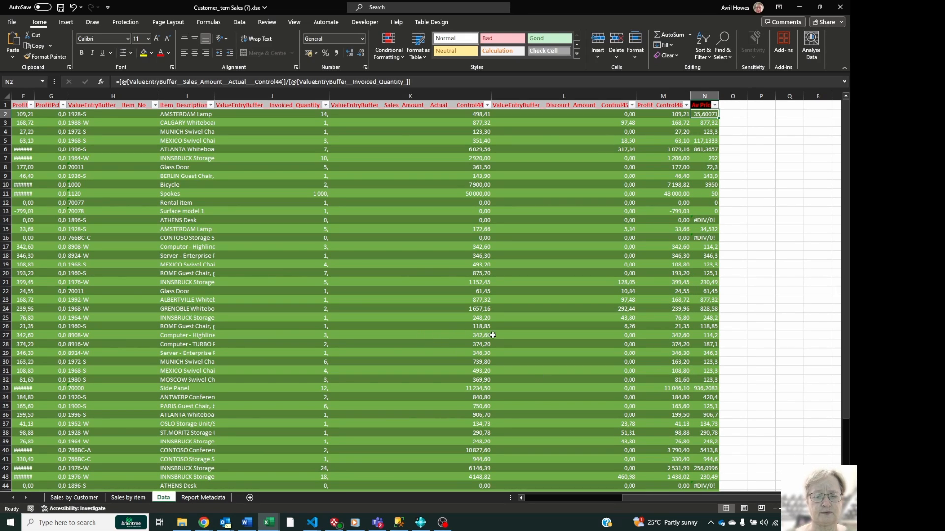
Step: Close the Customer_Item Sales (7).xlsx workbook and save its changes
click(280, 369)
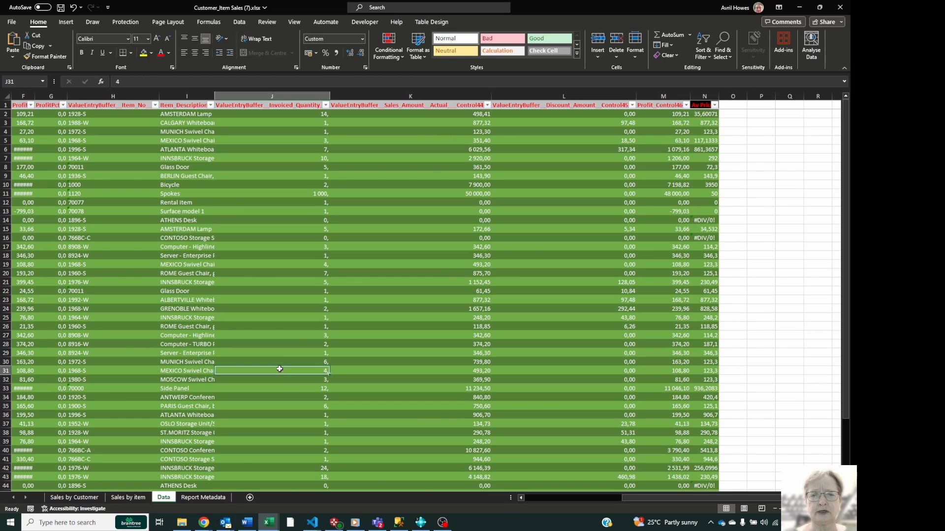
click(841, 10)
click(402, 276)
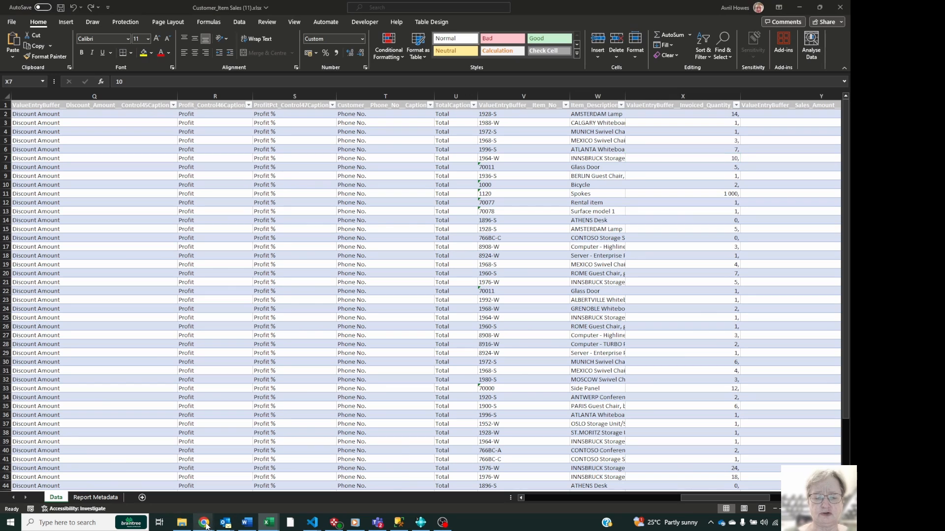
Step: Switch to Business Central and open the Customer/Item Sales report from the sales reports of the Customers list
mouse_move(204, 523)
click(348, 479)
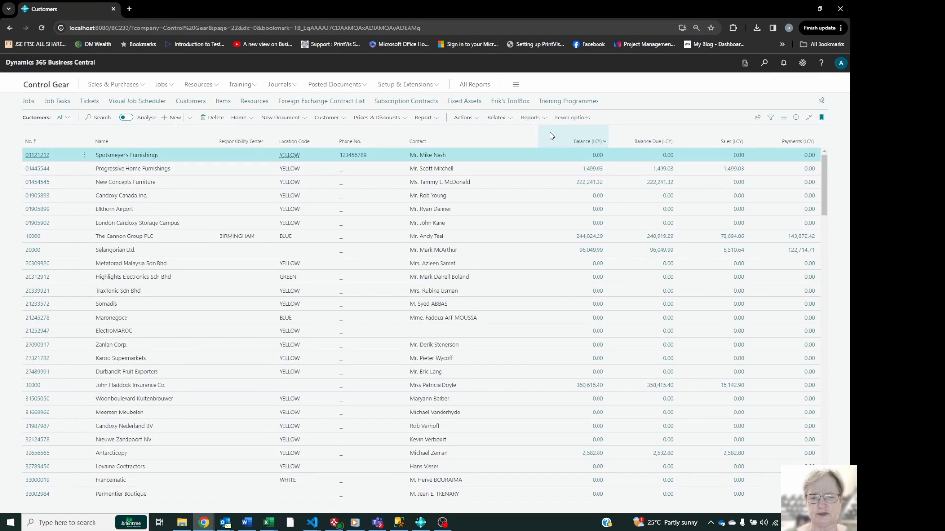
click(531, 117)
mouse_move(502, 165)
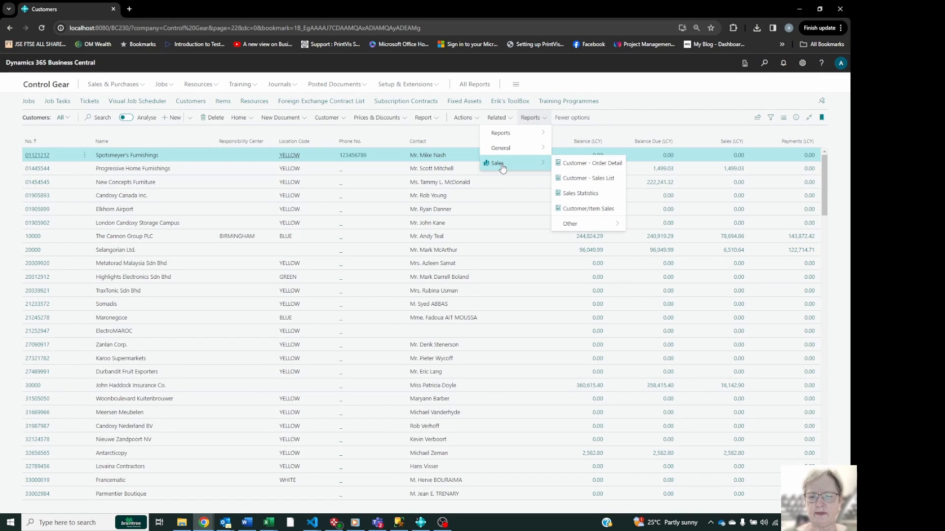
click(586, 207)
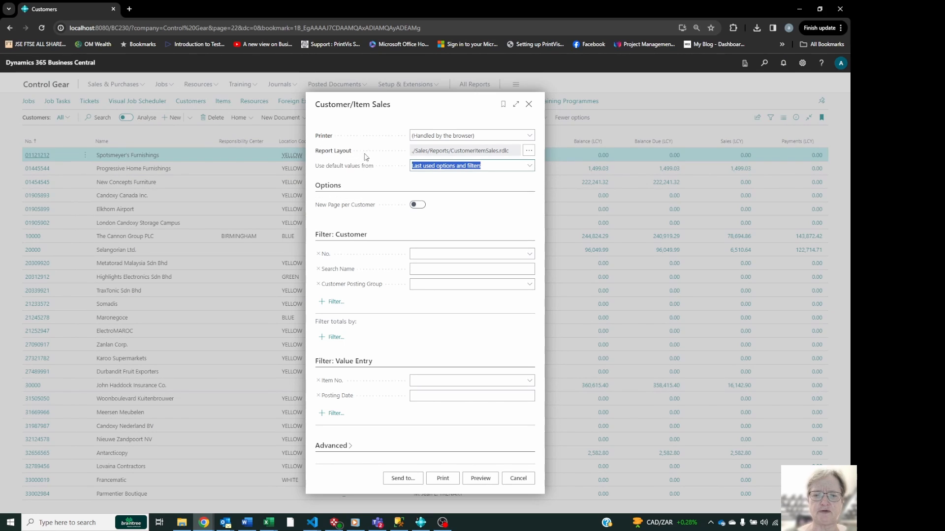
Step: Add a new Excel layout for the report named Product Sales with the description "Product Sales by Customer and Item"
click(529, 152)
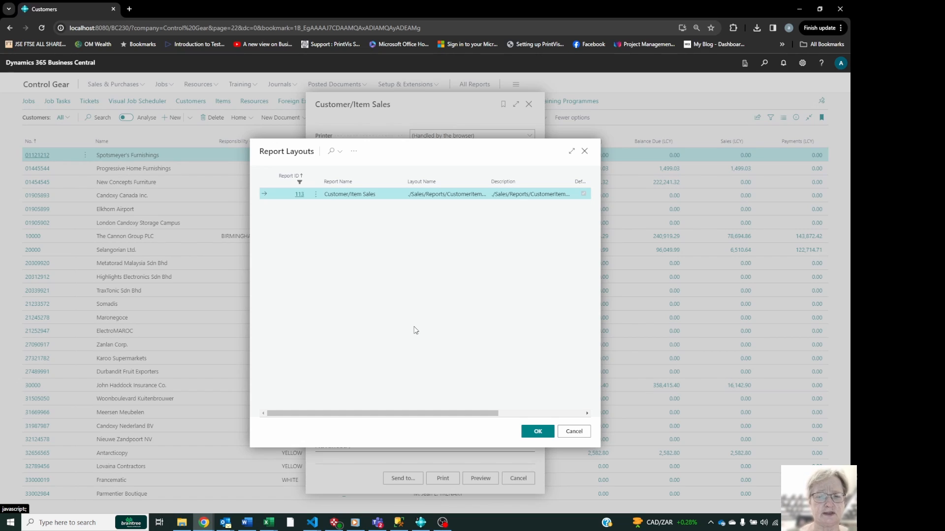
click(355, 152)
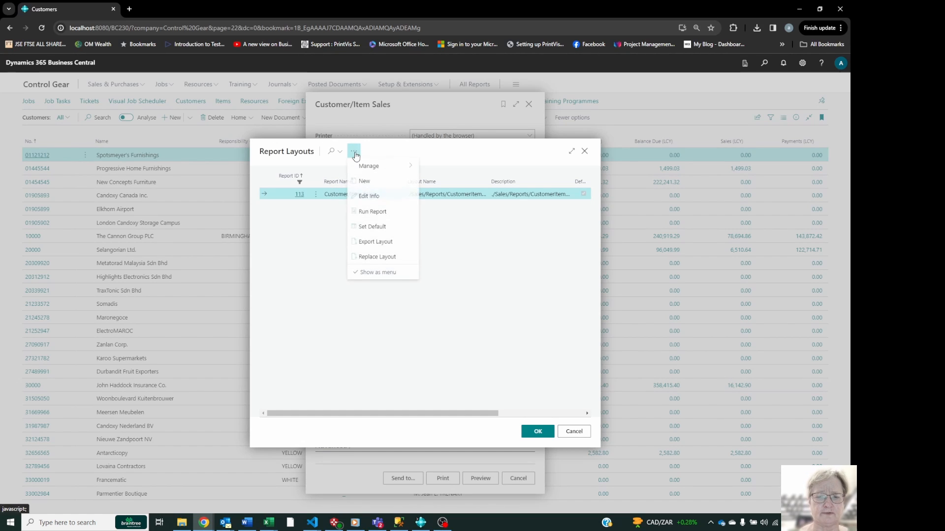
click(370, 190)
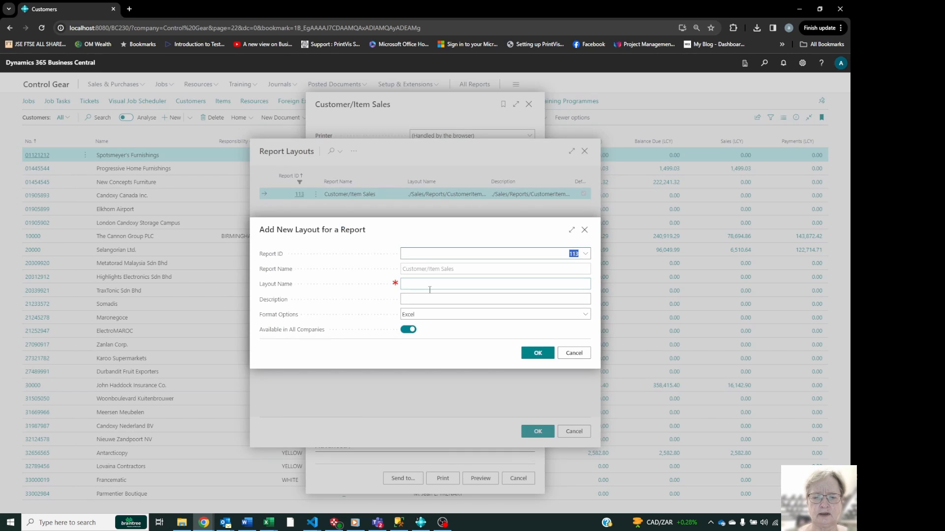
click(430, 284)
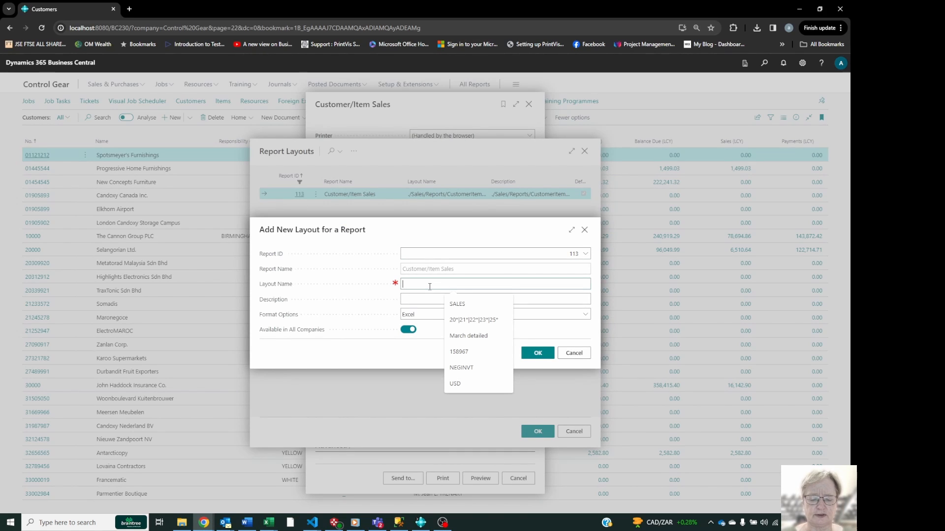
text(C)
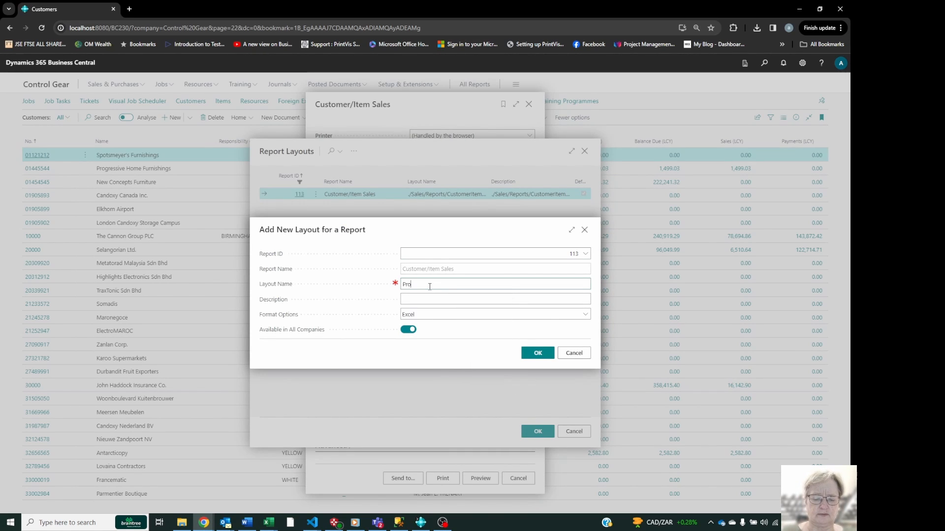
text(Product Sale)
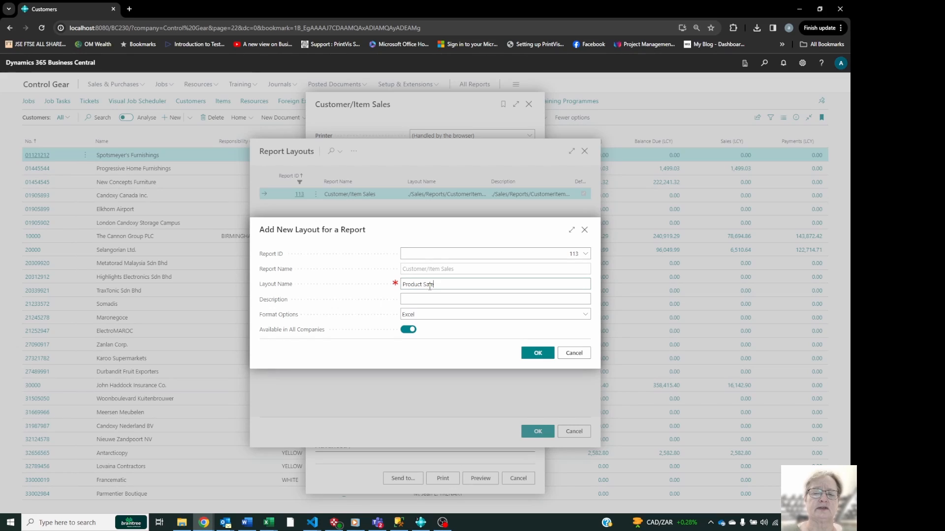
text(s)
key(Tab)
text(Produc)
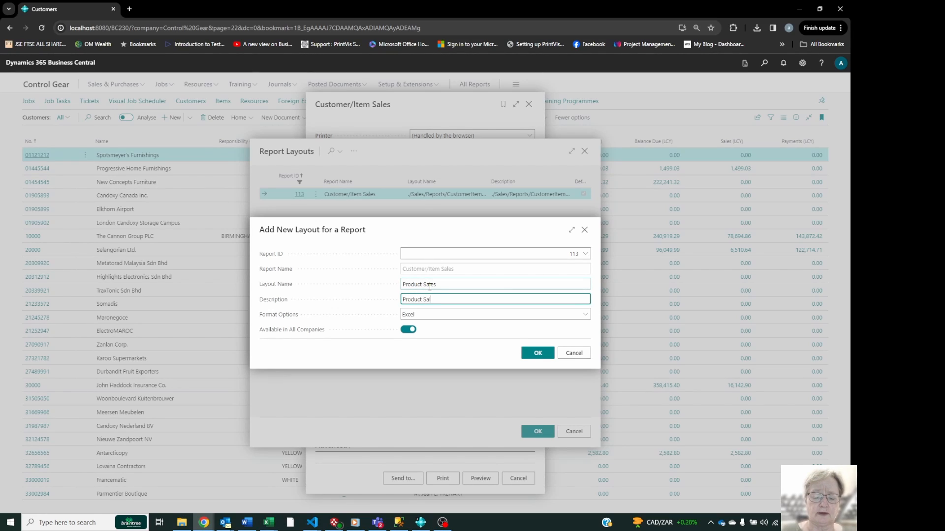
text(t Sales by Customer)
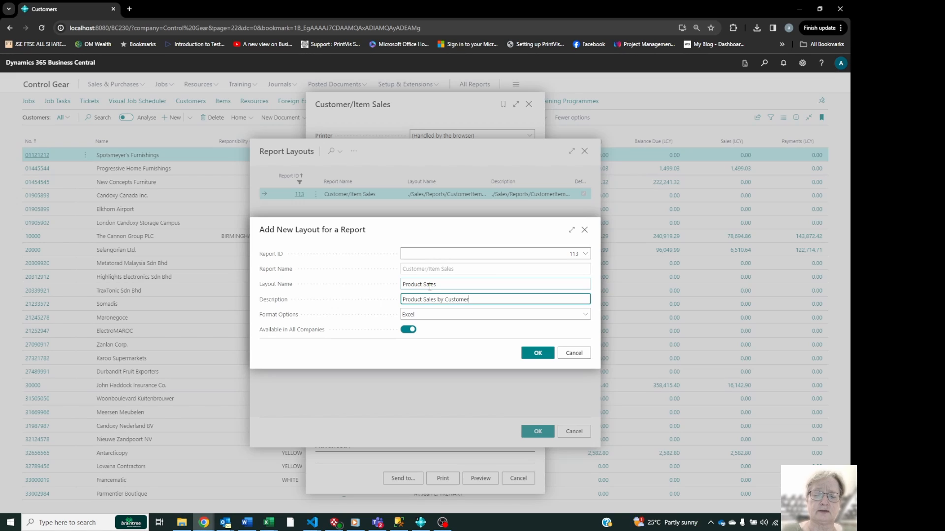
text( and Item)
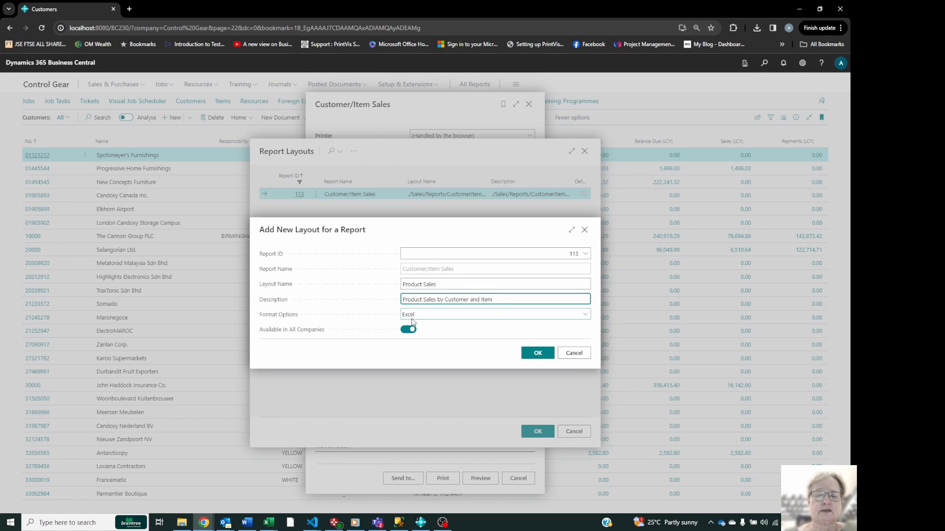
click(535, 354)
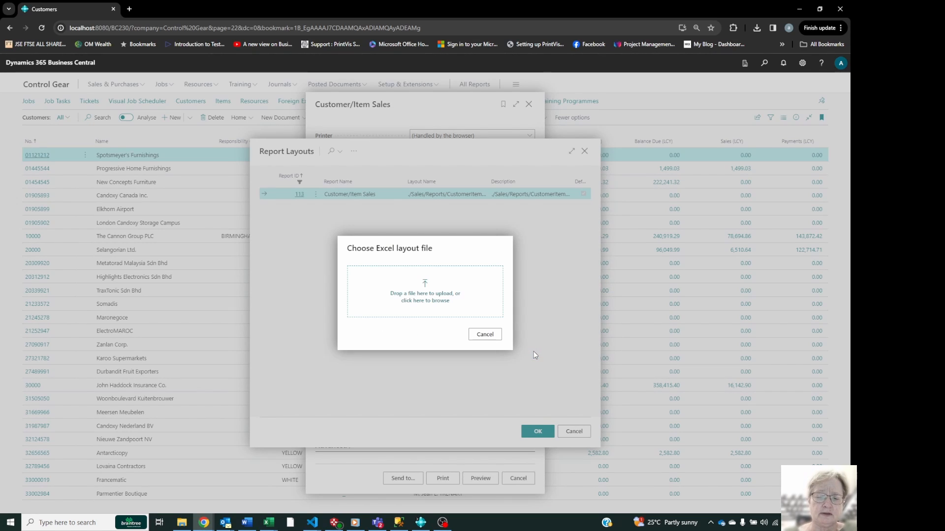
Step: Upload Customer_Item Sales (7).xlsx from the Downloads folder as the file for the new Excel layout
click(438, 295)
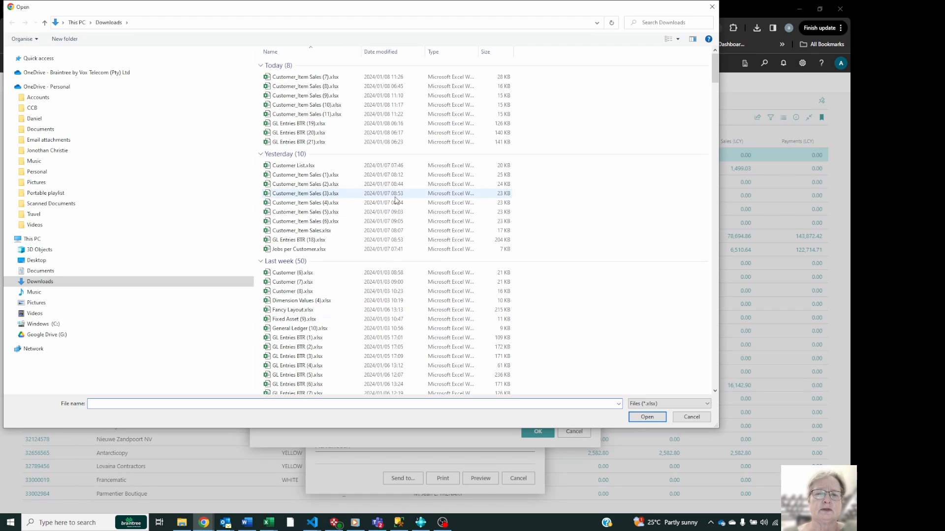
click(319, 79)
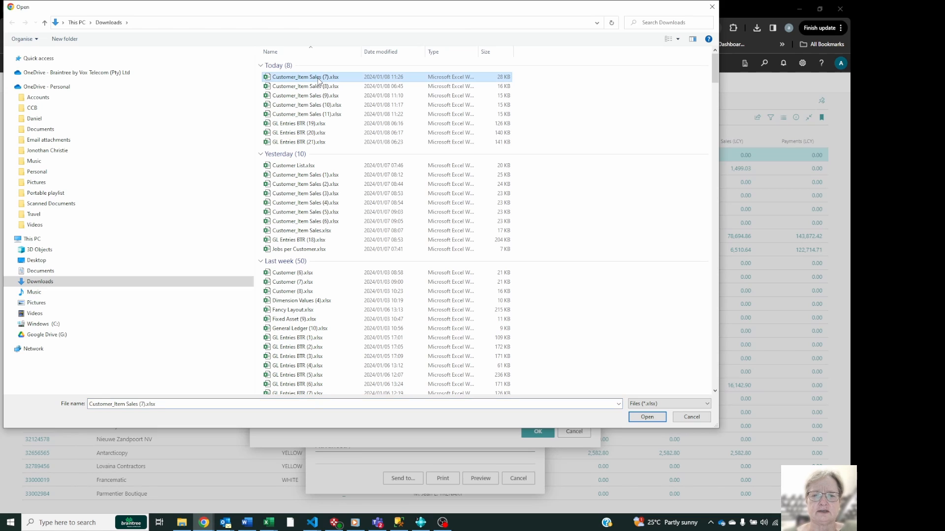
click(653, 418)
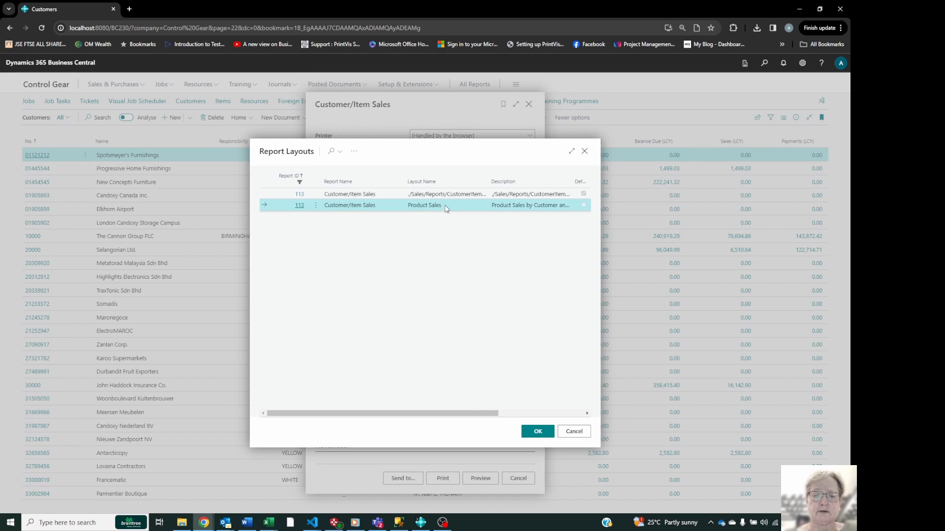
Step: Set Product Sales as the default layout of the Customer/Item Sales report and return to the report's request page
click(353, 151)
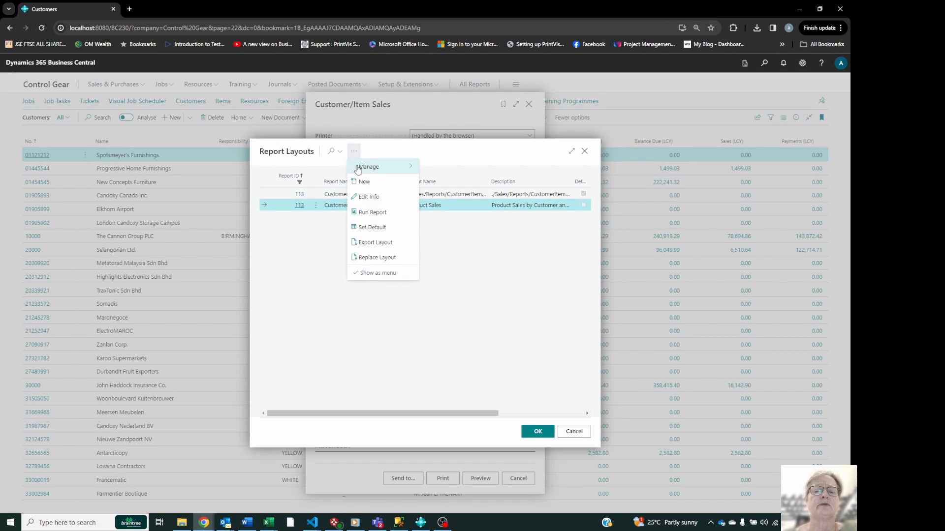
click(372, 227)
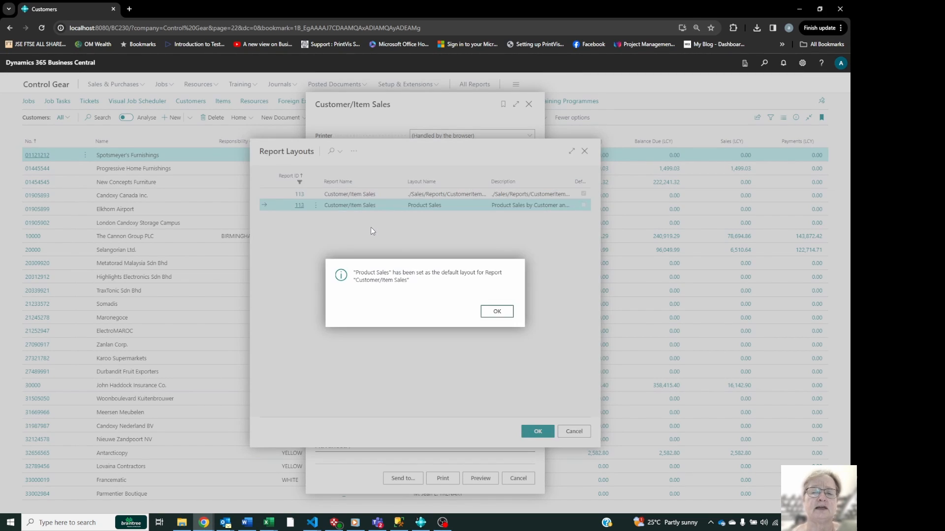
click(491, 313)
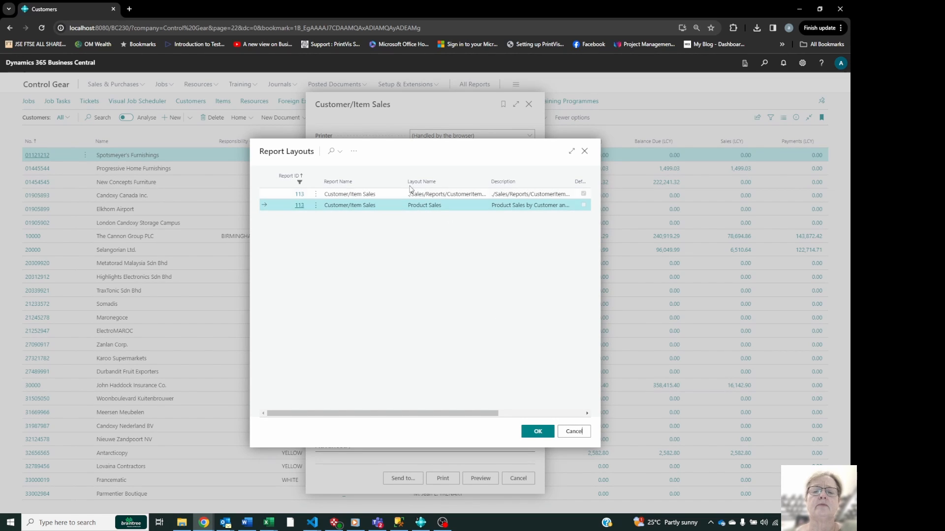
click(358, 154)
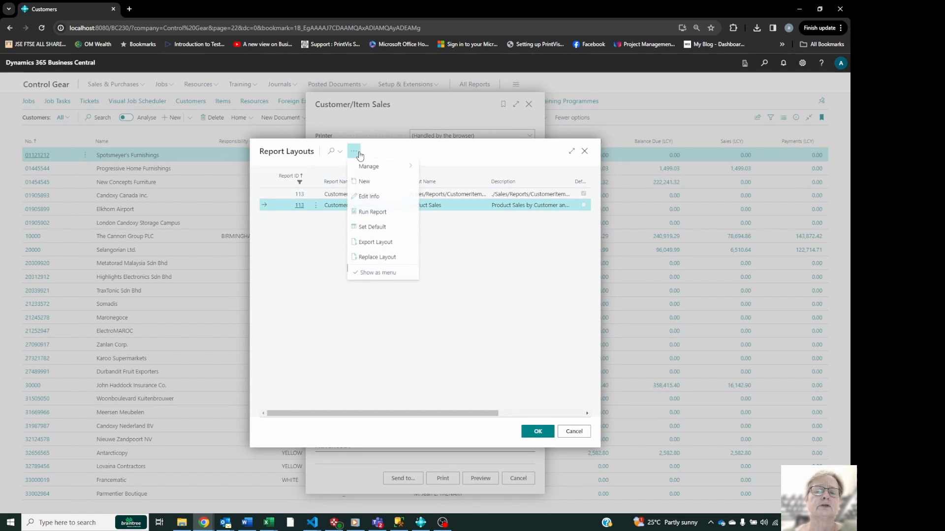
click(367, 227)
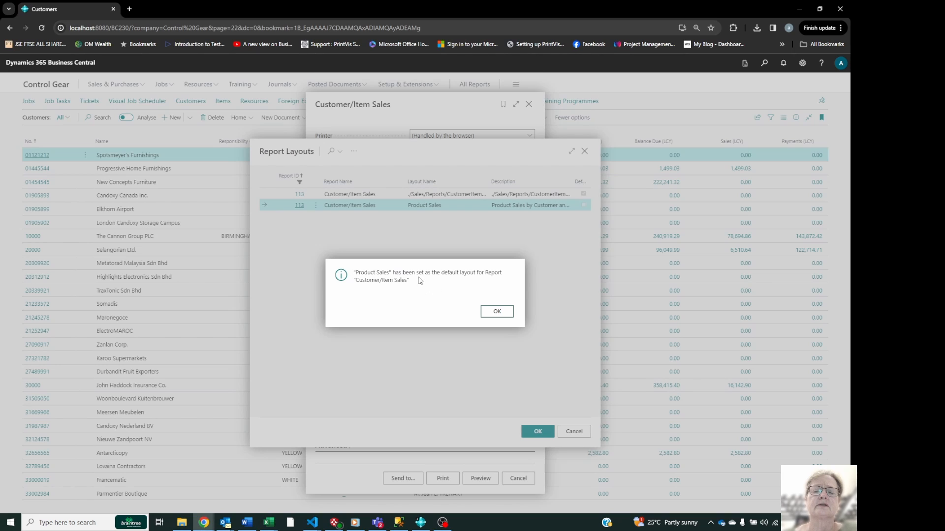
click(497, 311)
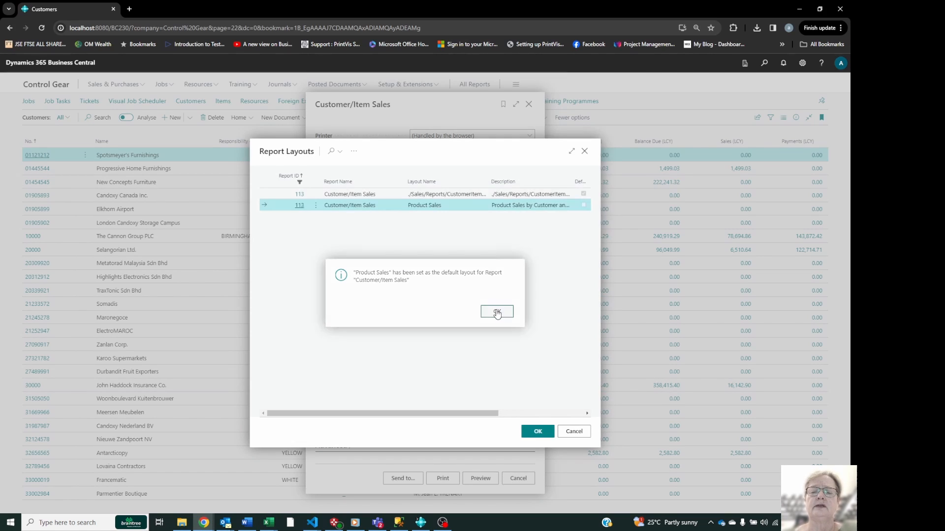
click(538, 431)
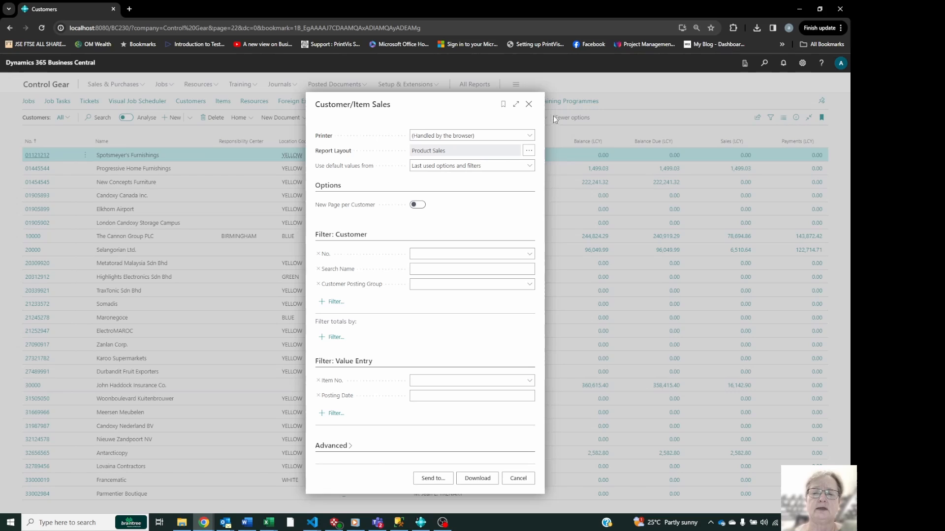
Step: Download the Customer/Item Sales report with the Product Sales layout selected and open the downloaded workbook
click(529, 150)
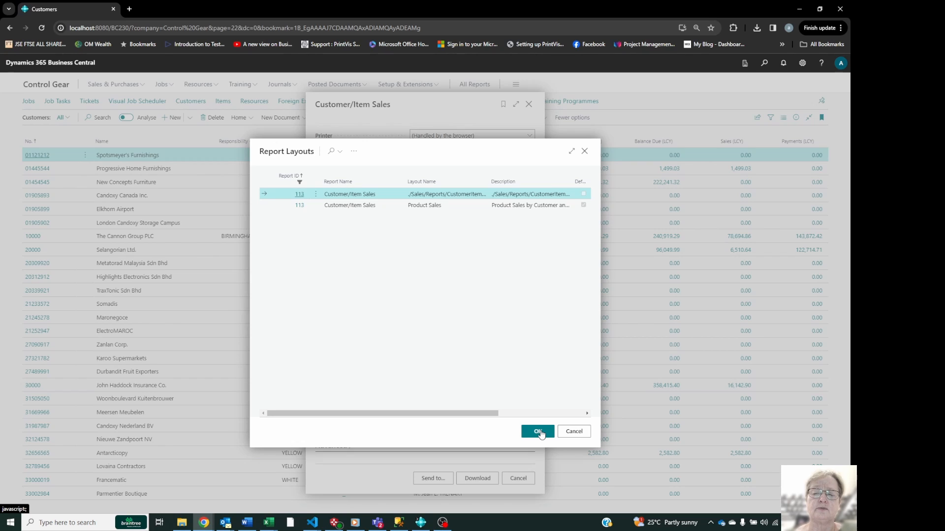
click(509, 204)
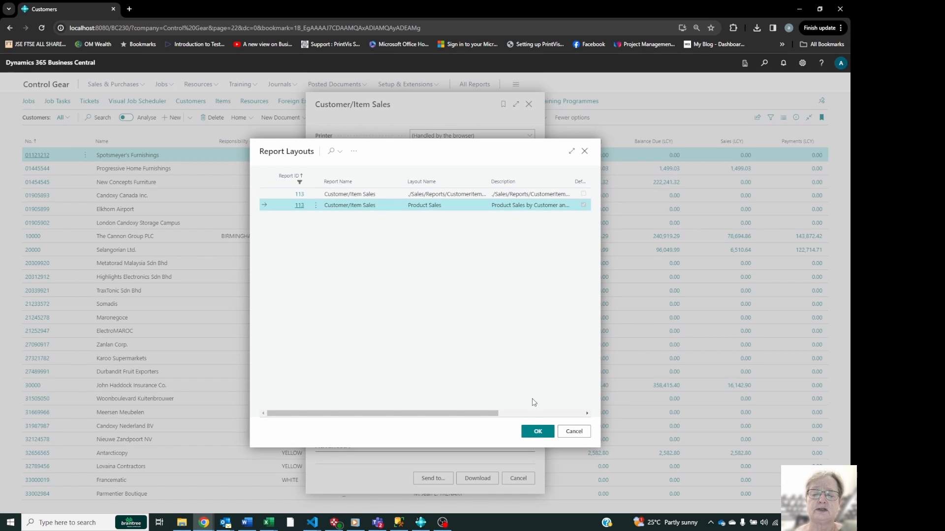
click(538, 432)
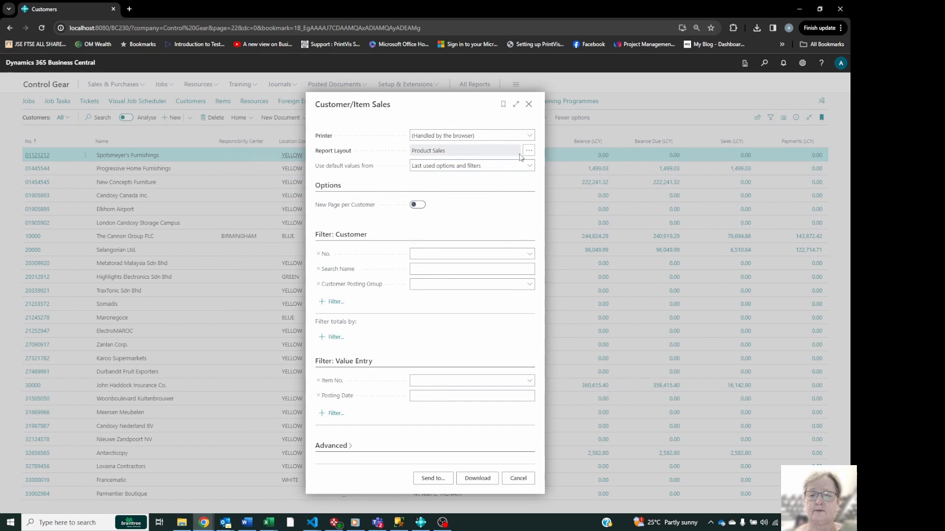
click(478, 479)
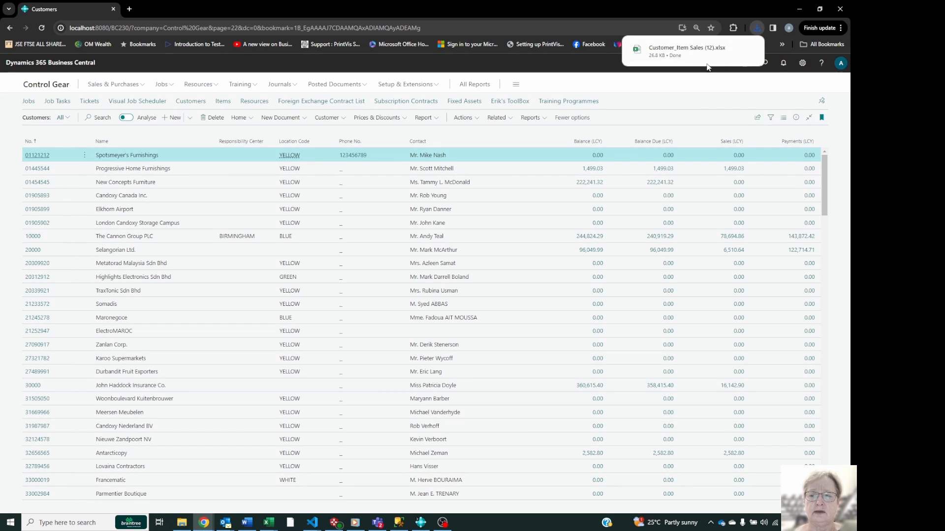
click(672, 47)
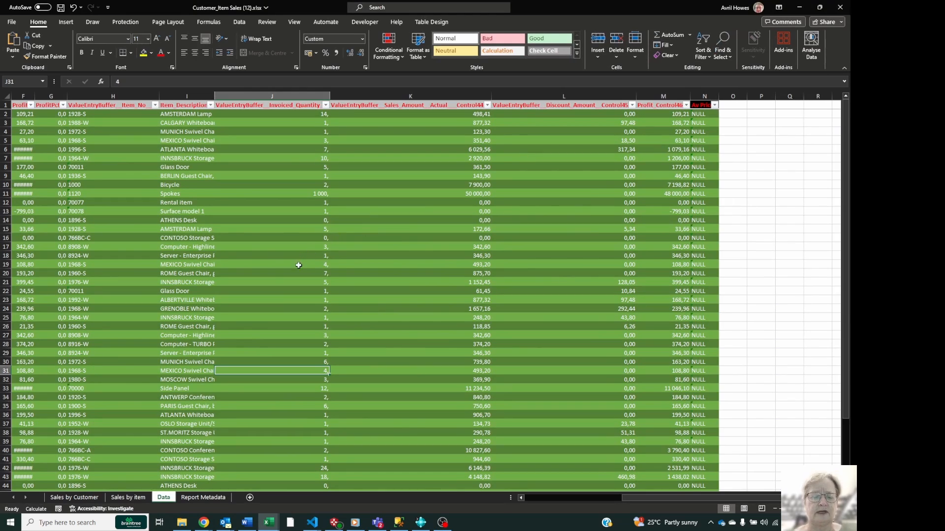
Step: Review the Sales by Customer and Sales by item pivot tables and the start of the Data sheet in the new workbook
click(76, 499)
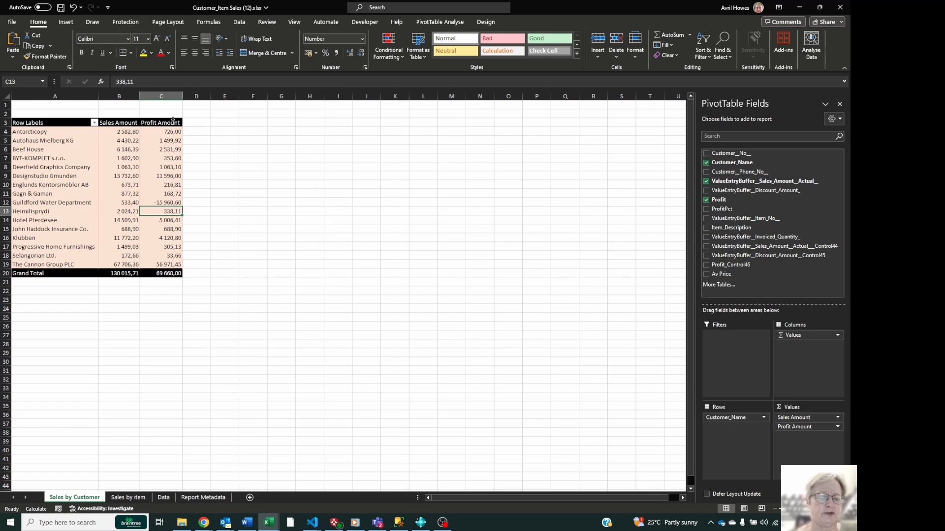
click(128, 498)
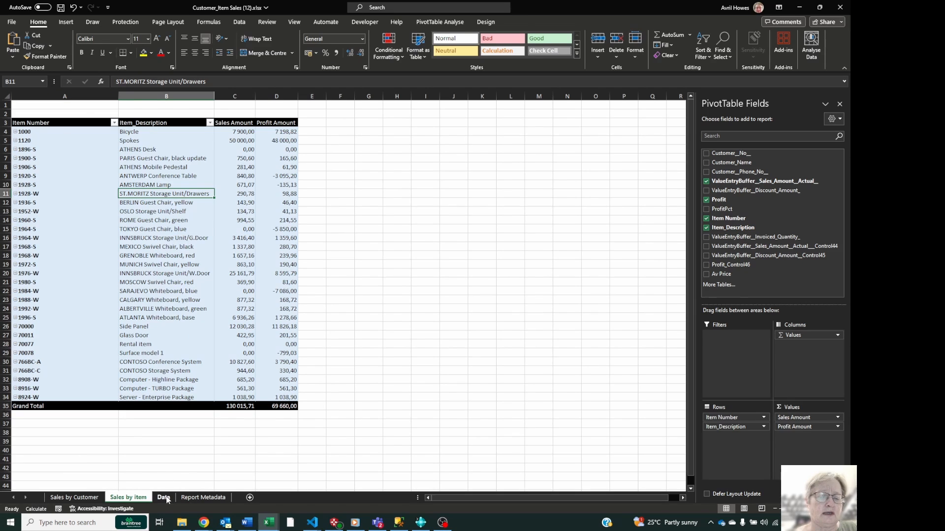
click(164, 498)
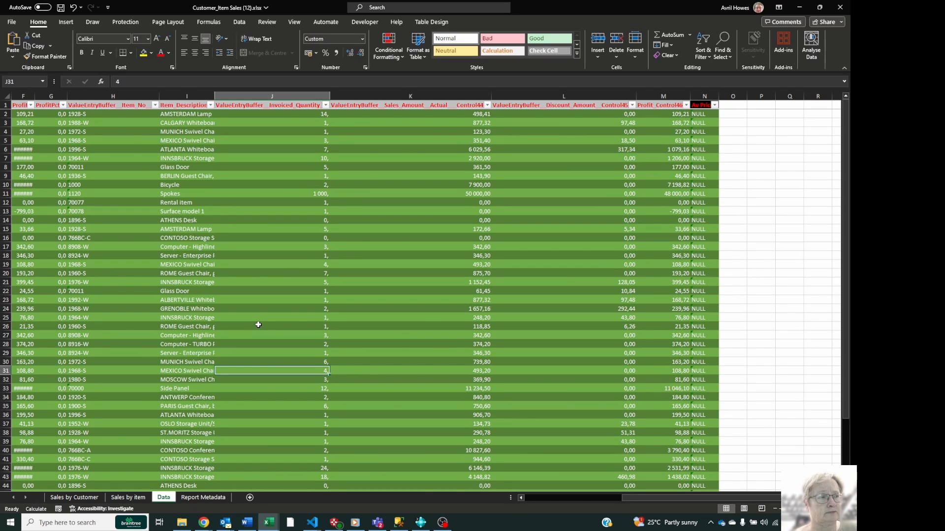
key(ctrl+Home)
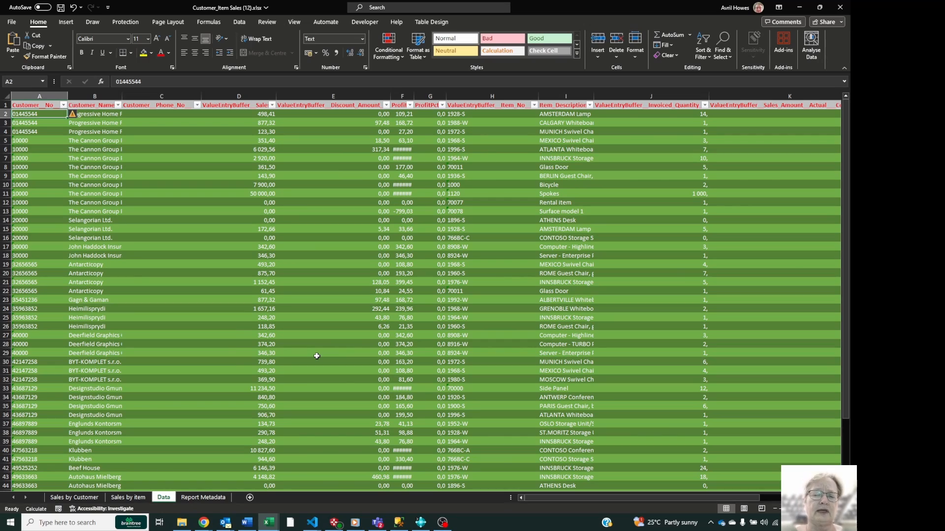